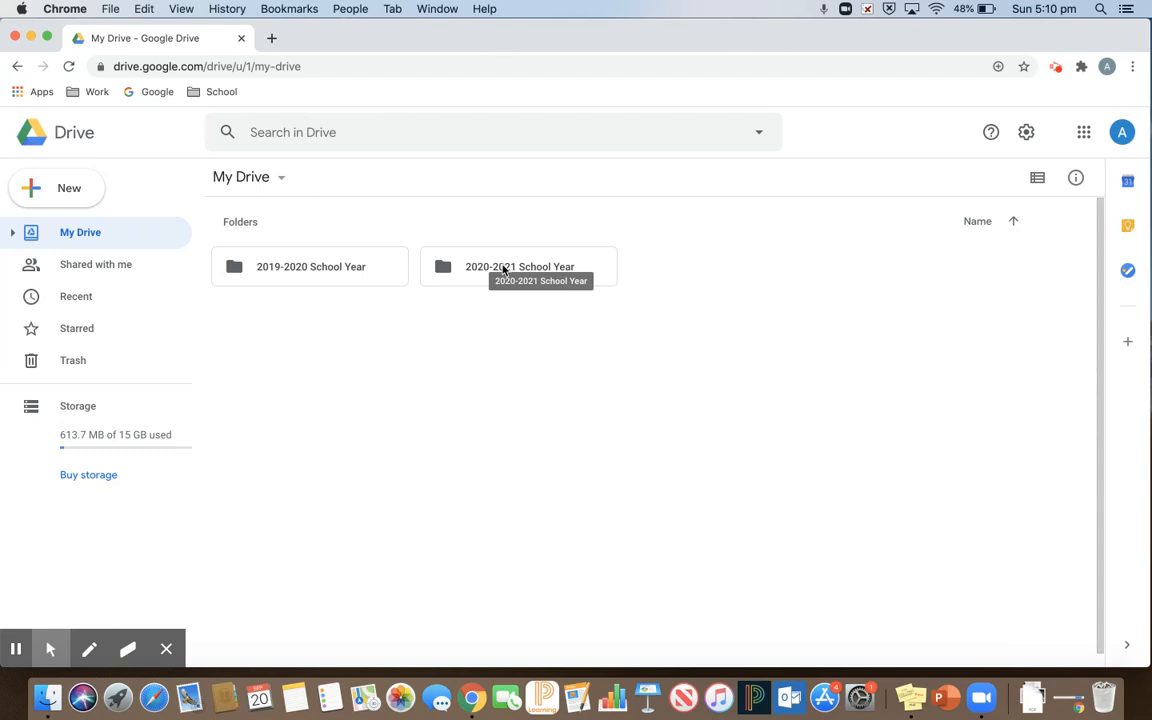
# Change the colour of the 2020-2021 School Year folder in My Drive to mint green
pyautogui.rightClick(502, 268)
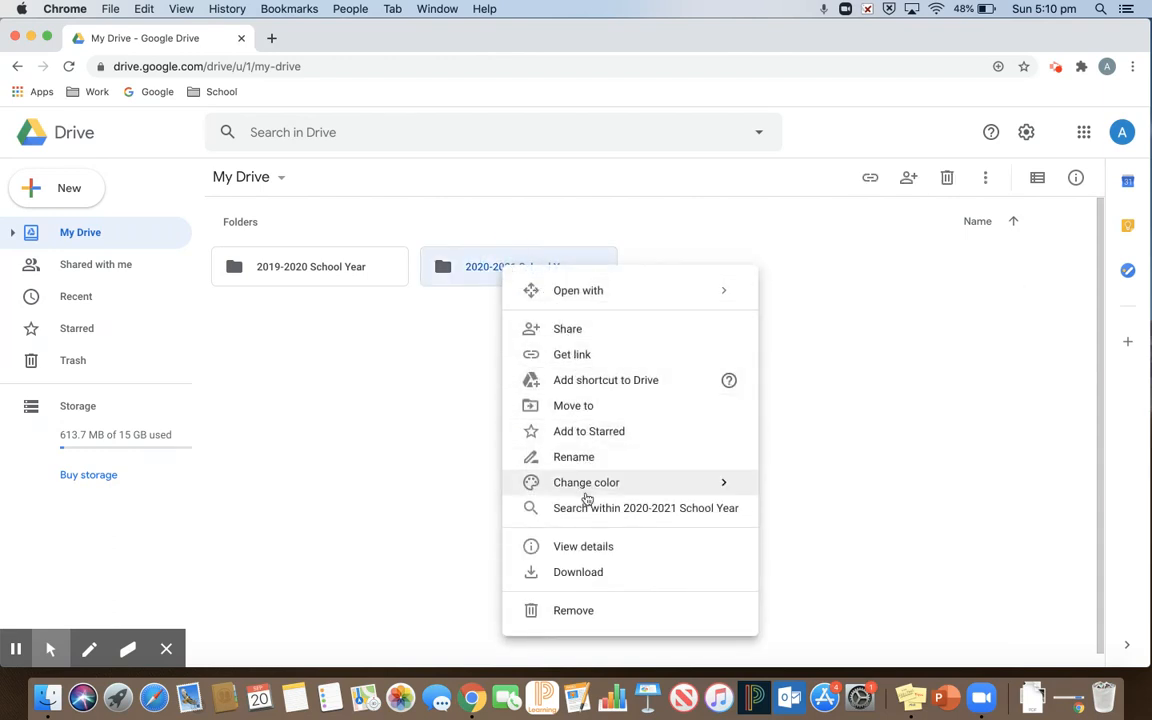
pyautogui.moveTo(586, 484)
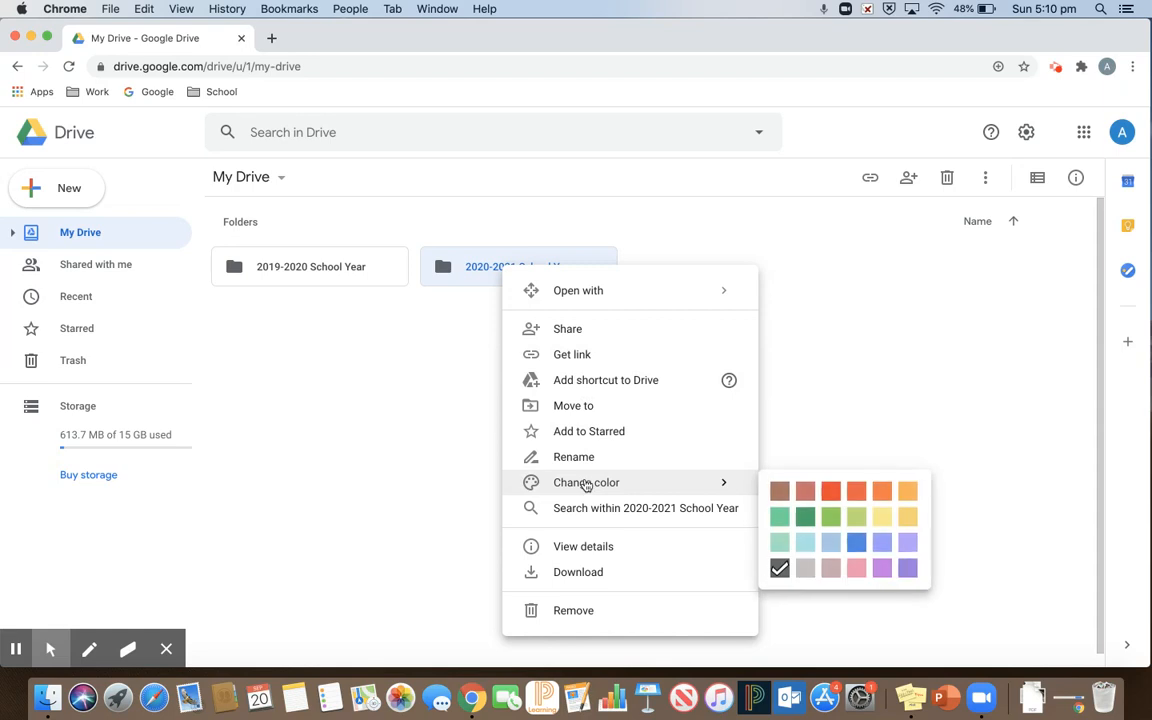
pyautogui.click(781, 519)
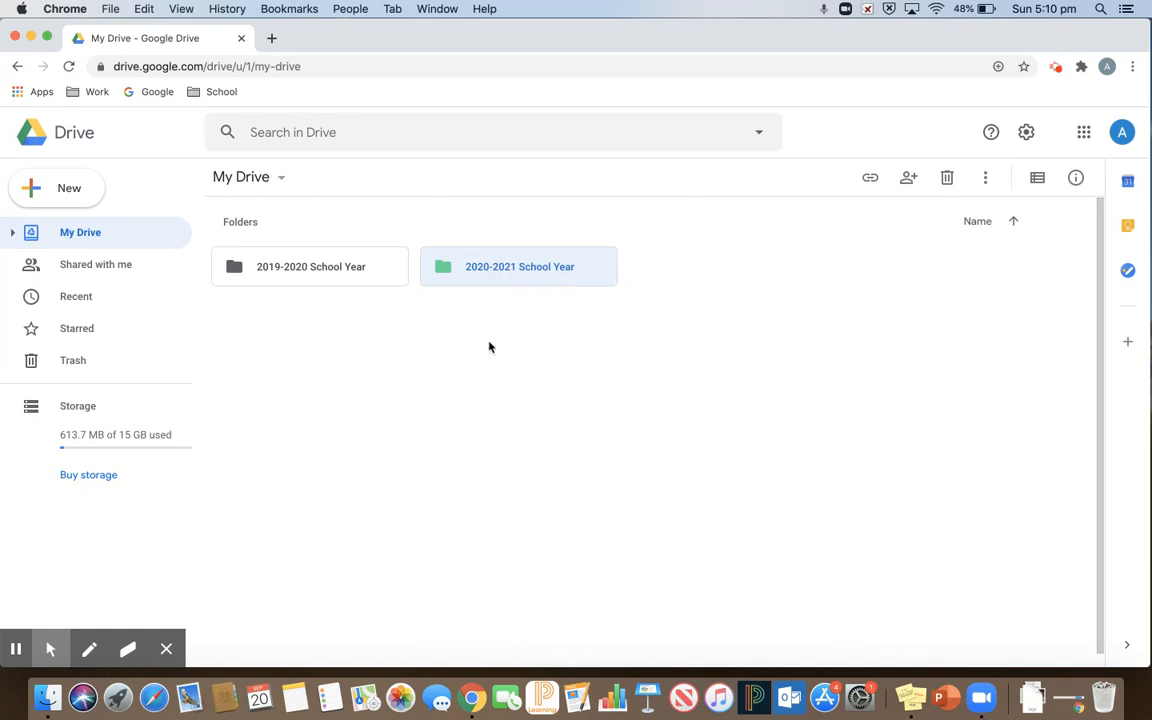
pyautogui.click(535, 329)
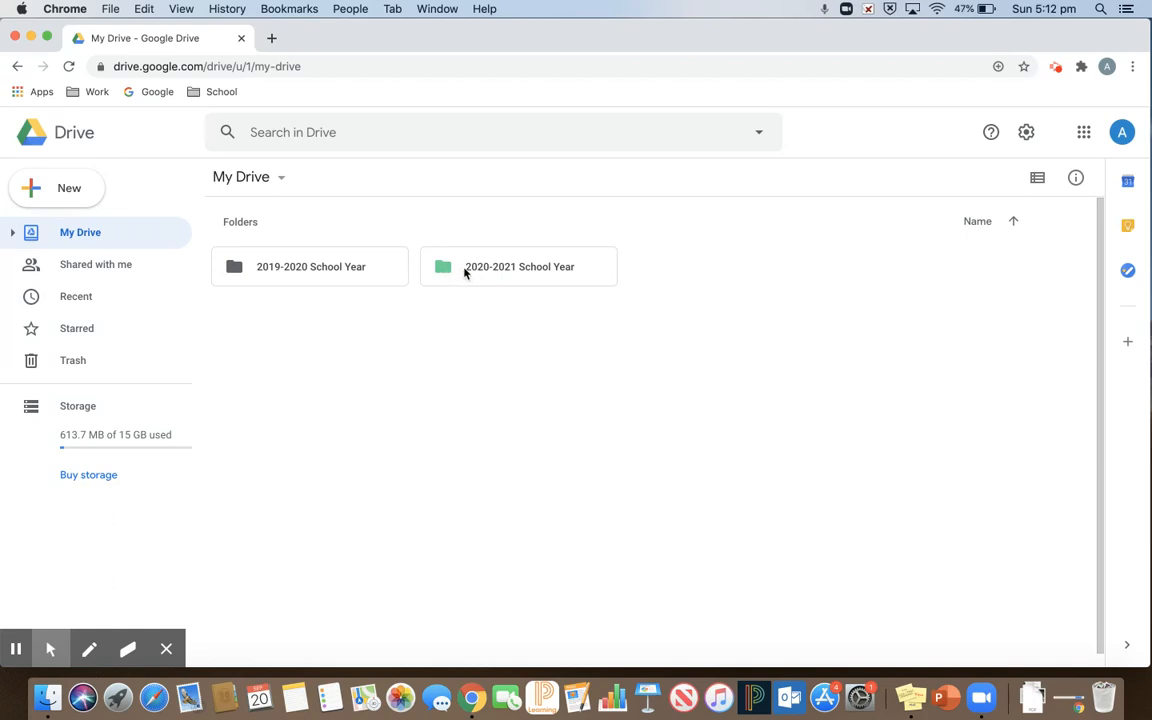
# Open the 2020-2021 School Year folder and change the English folder's colour to light blue
pyautogui.doubleClick(465, 268)
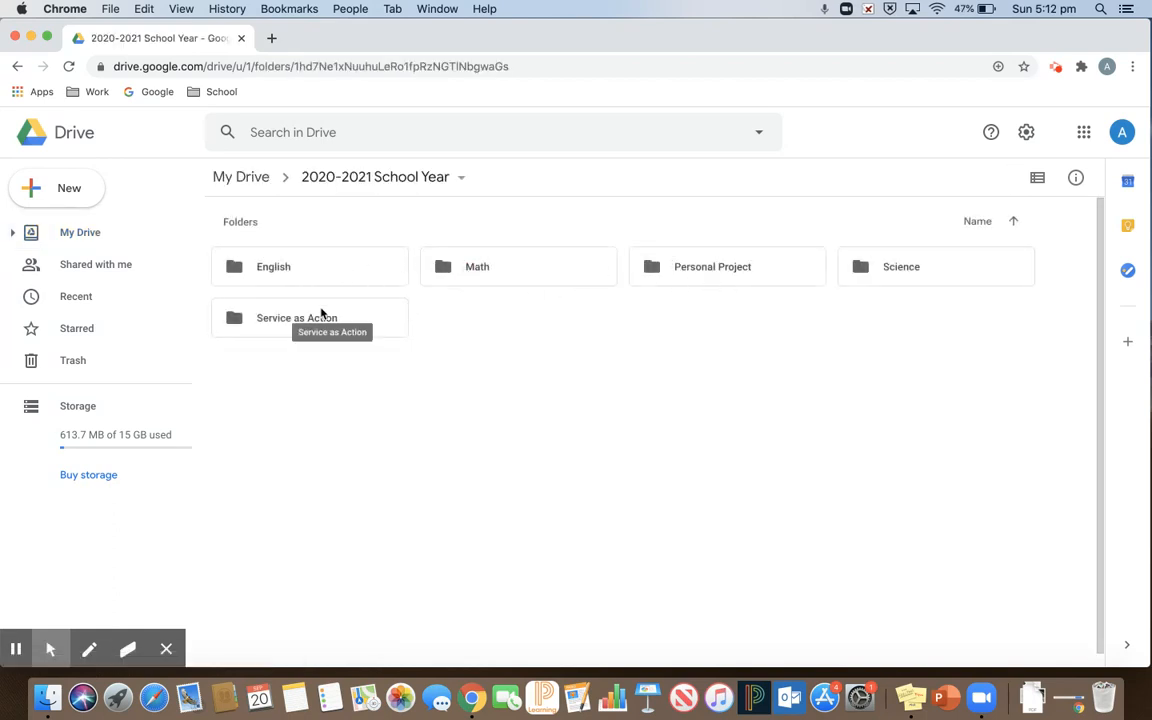
pyautogui.click(267, 268)
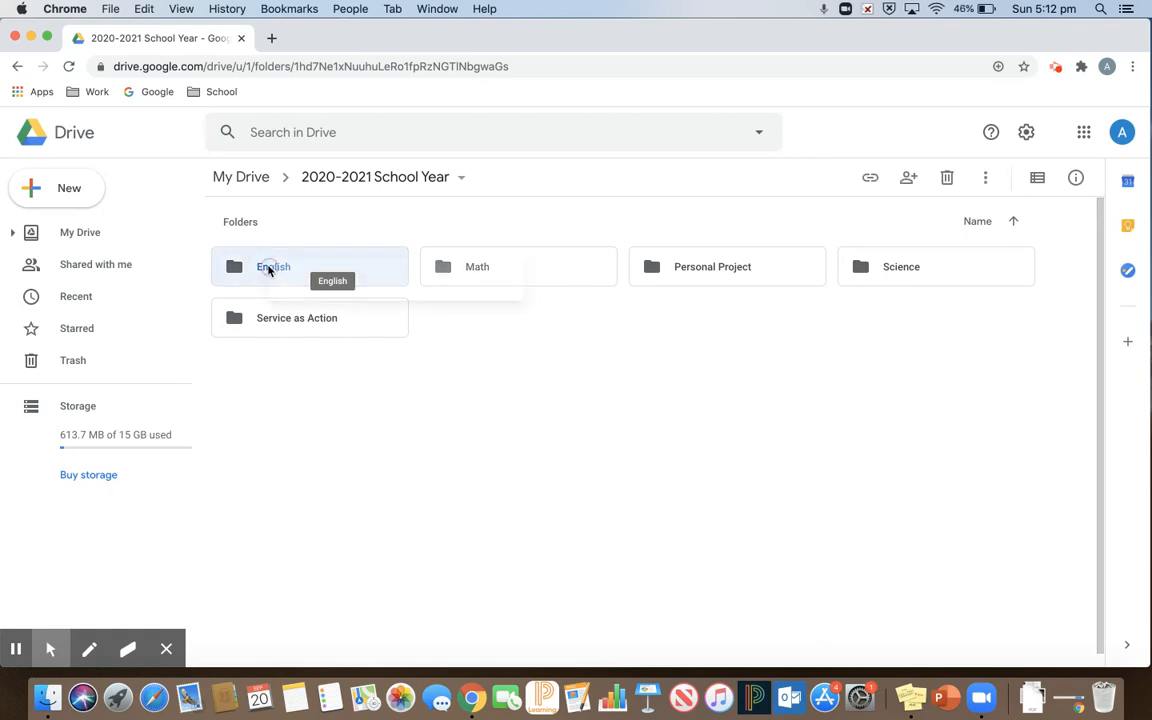
pyautogui.rightClick(268, 266)
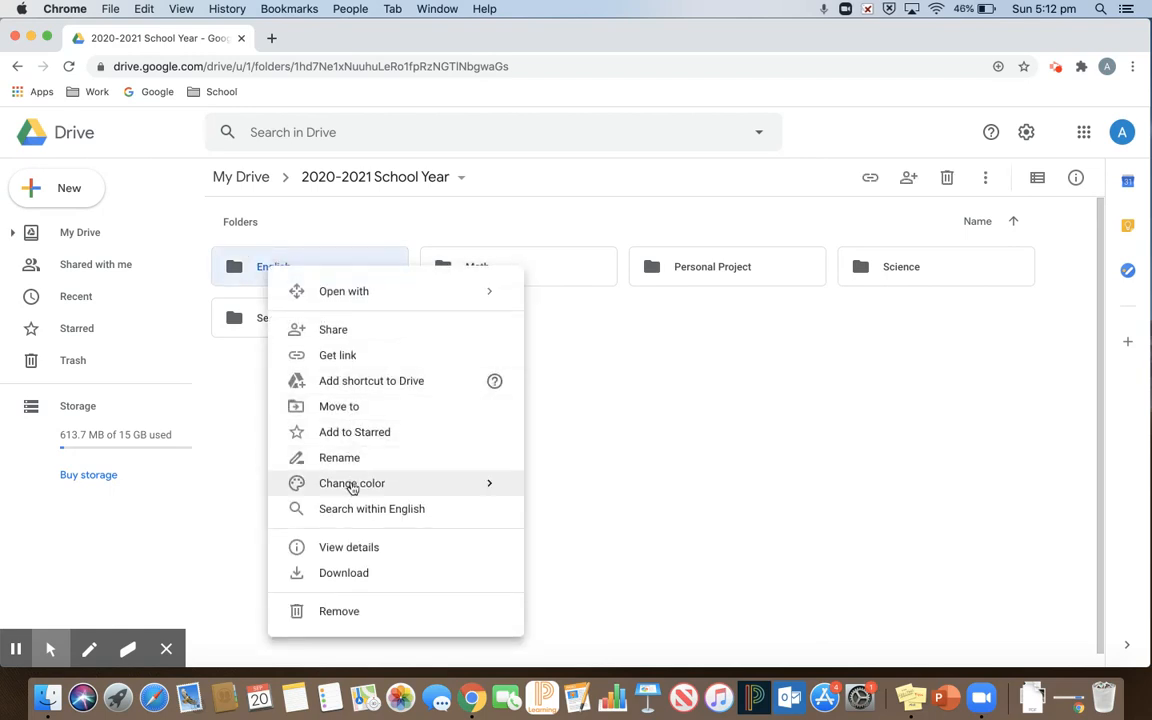
pyautogui.moveTo(352, 487)
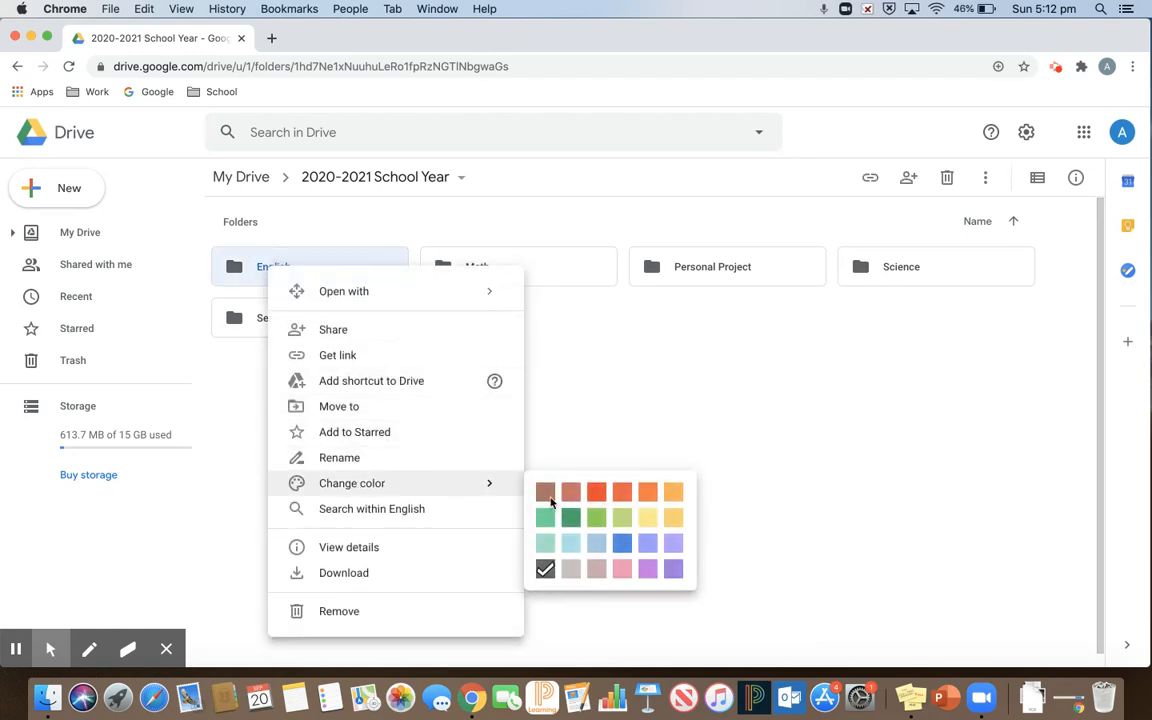
pyautogui.click(598, 550)
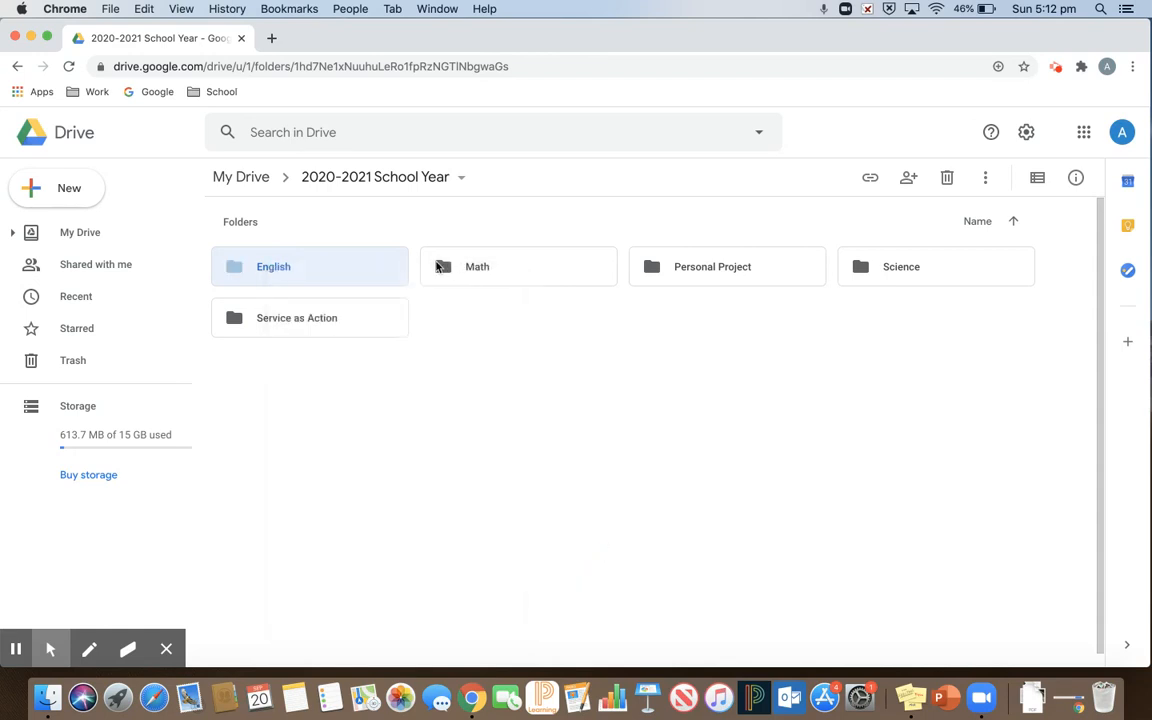
# Change the colour of the Math folder to bright red
pyautogui.click(447, 270)
pyautogui.rightClick(447, 270)
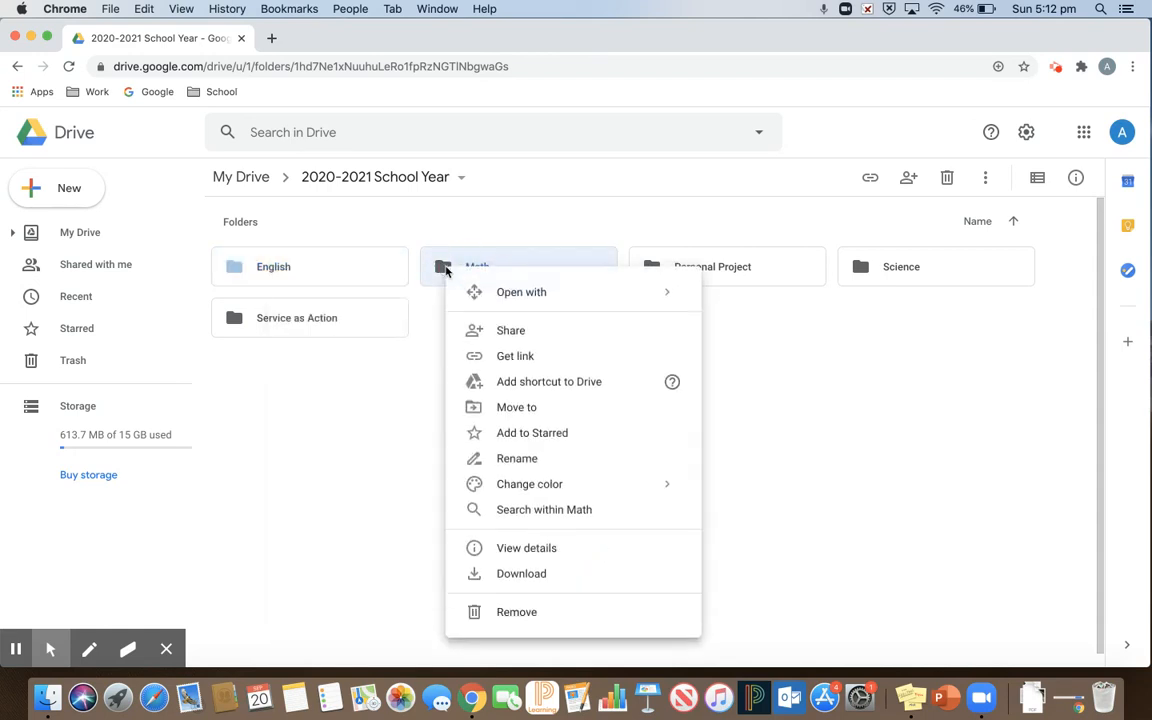
pyautogui.moveTo(547, 486)
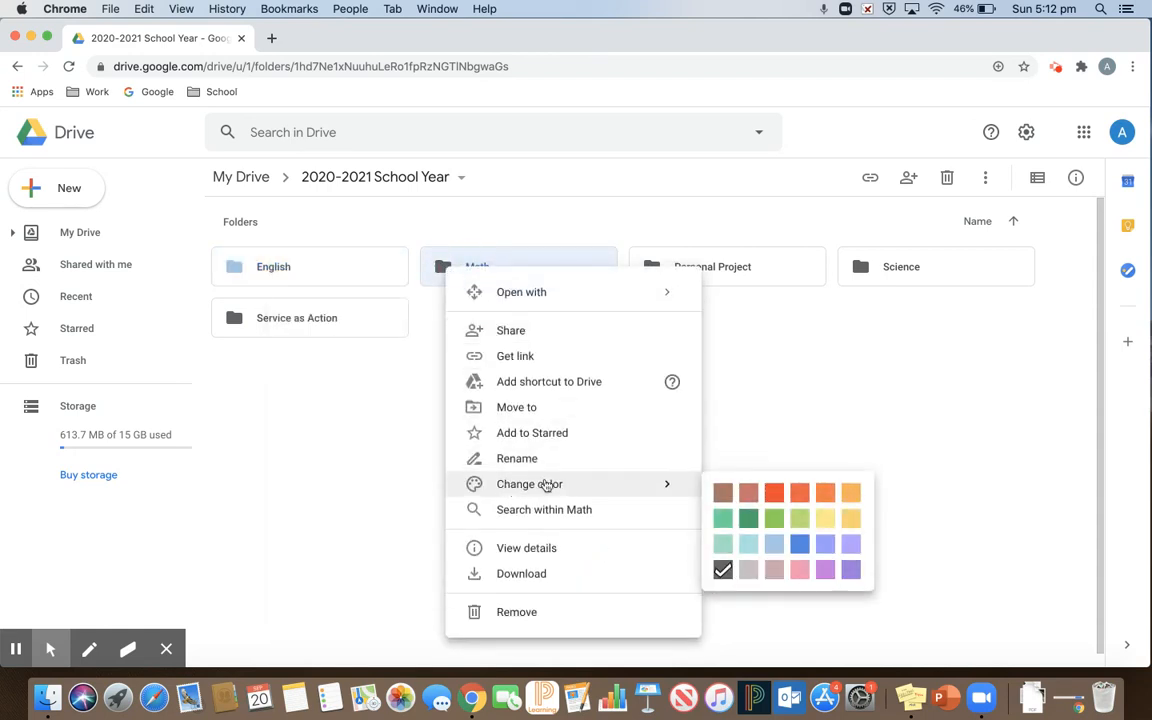
pyautogui.click(774, 494)
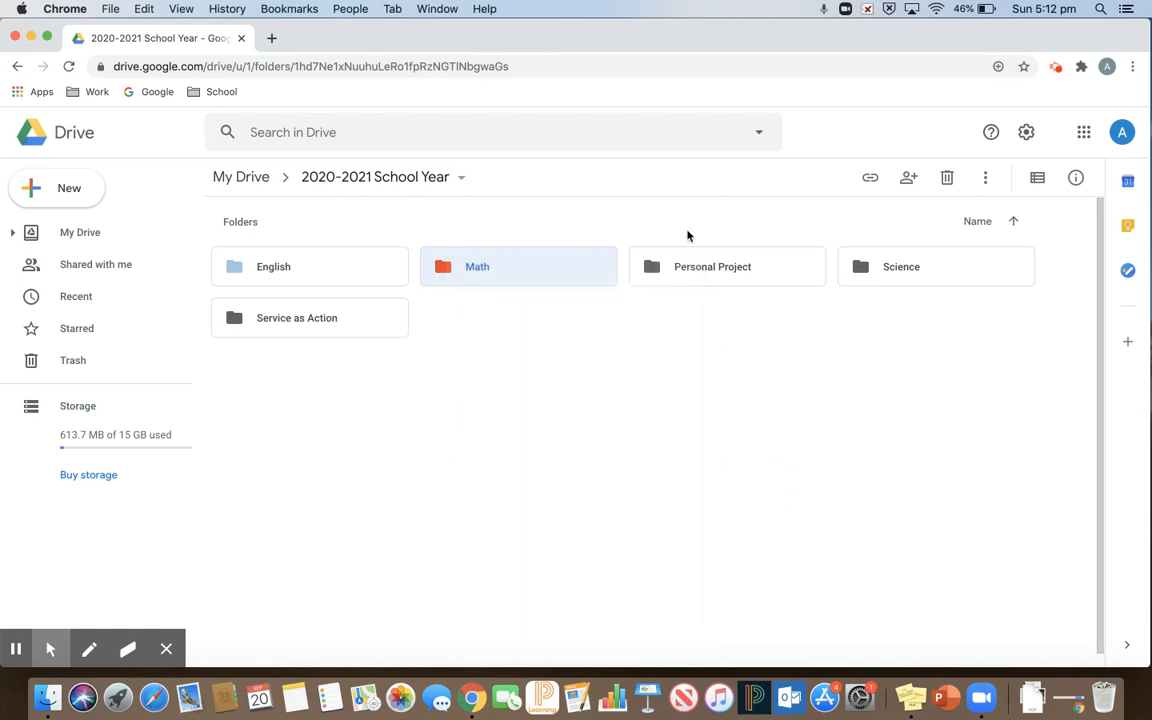
# Change the colour of the Personal Project folder to pale yellow
pyautogui.click(660, 279)
pyautogui.rightClick(660, 279)
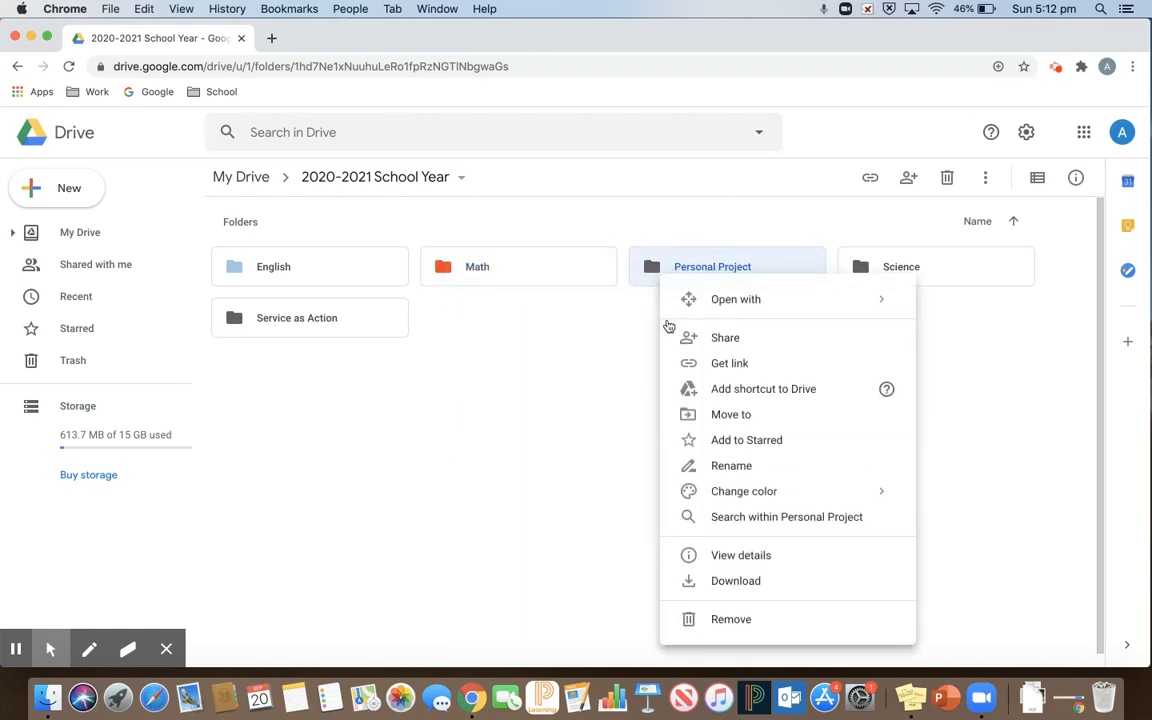
pyautogui.moveTo(678, 488)
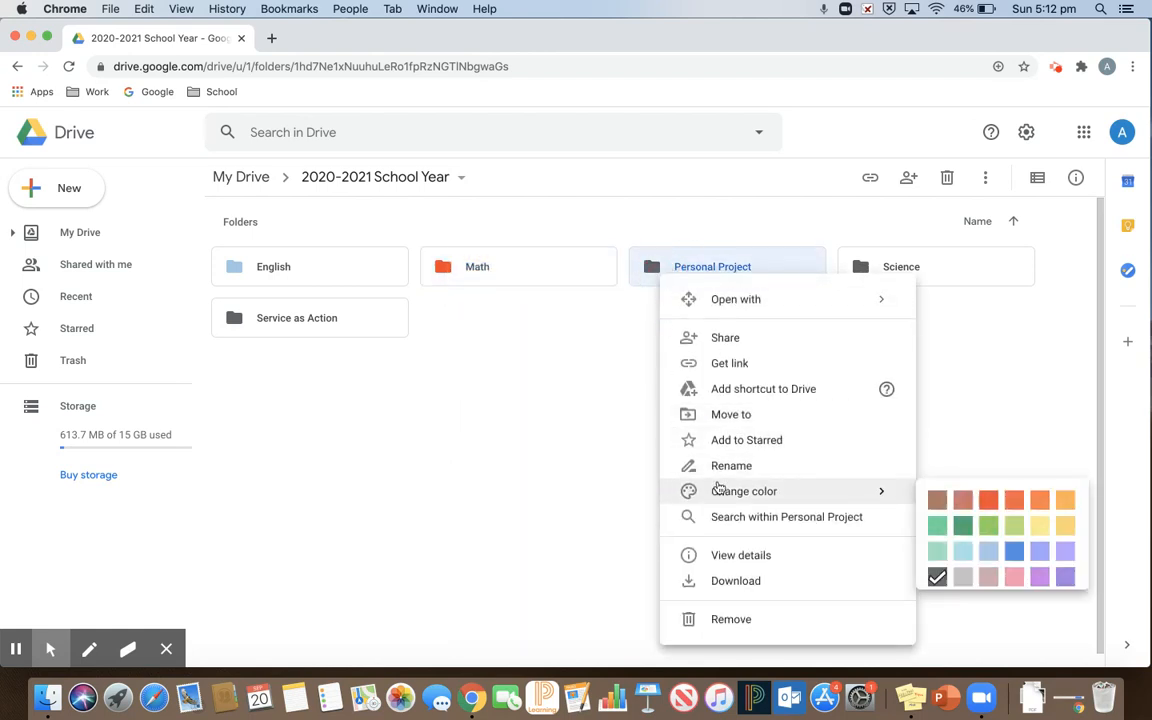
pyautogui.click(1037, 522)
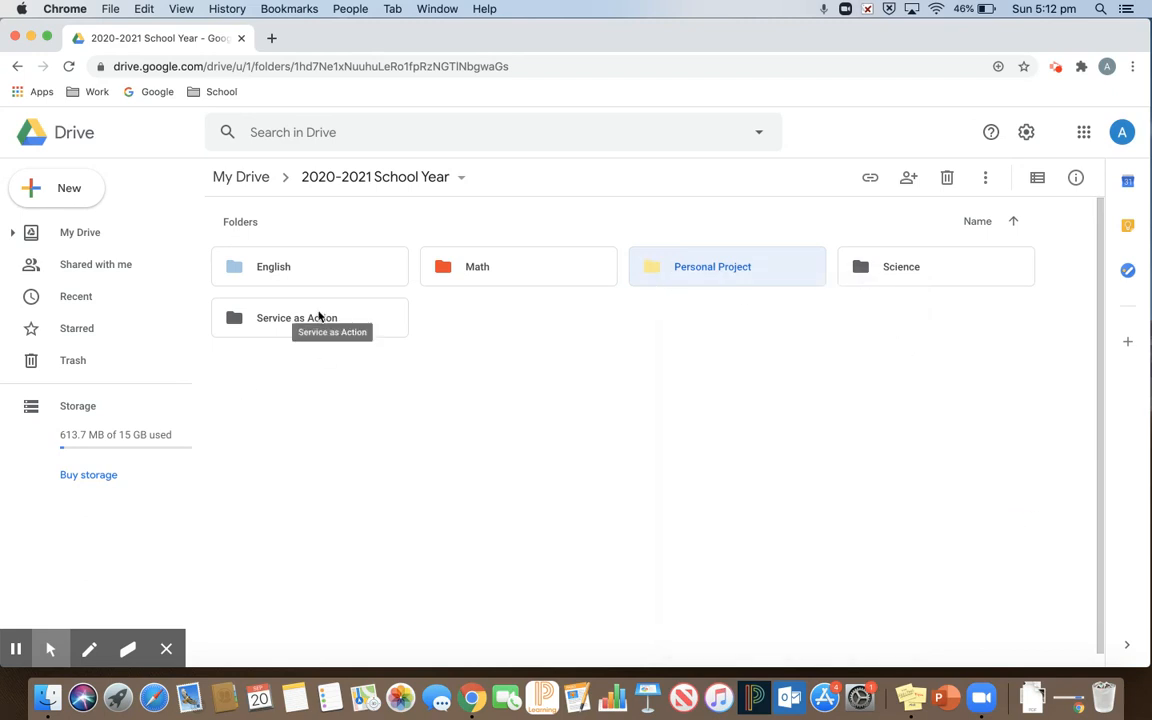
pyautogui.click(477, 331)
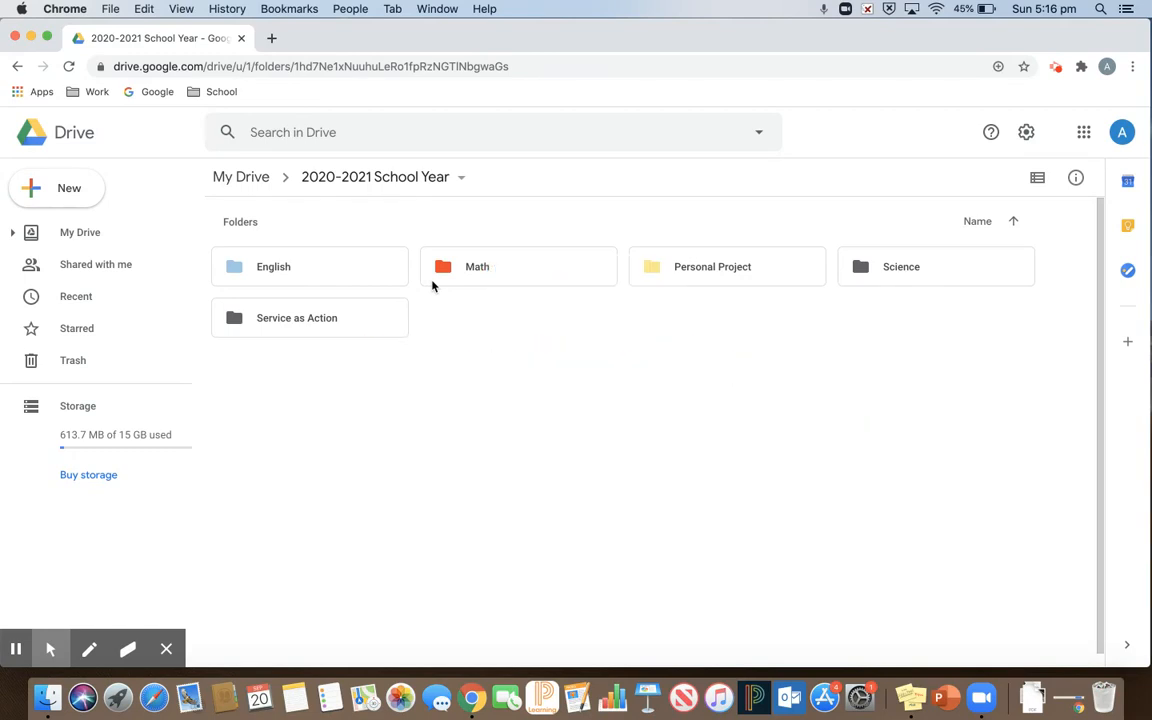
# Open the English folder and create a new folder named Unit 1 inside it
pyautogui.doubleClick(265, 268)
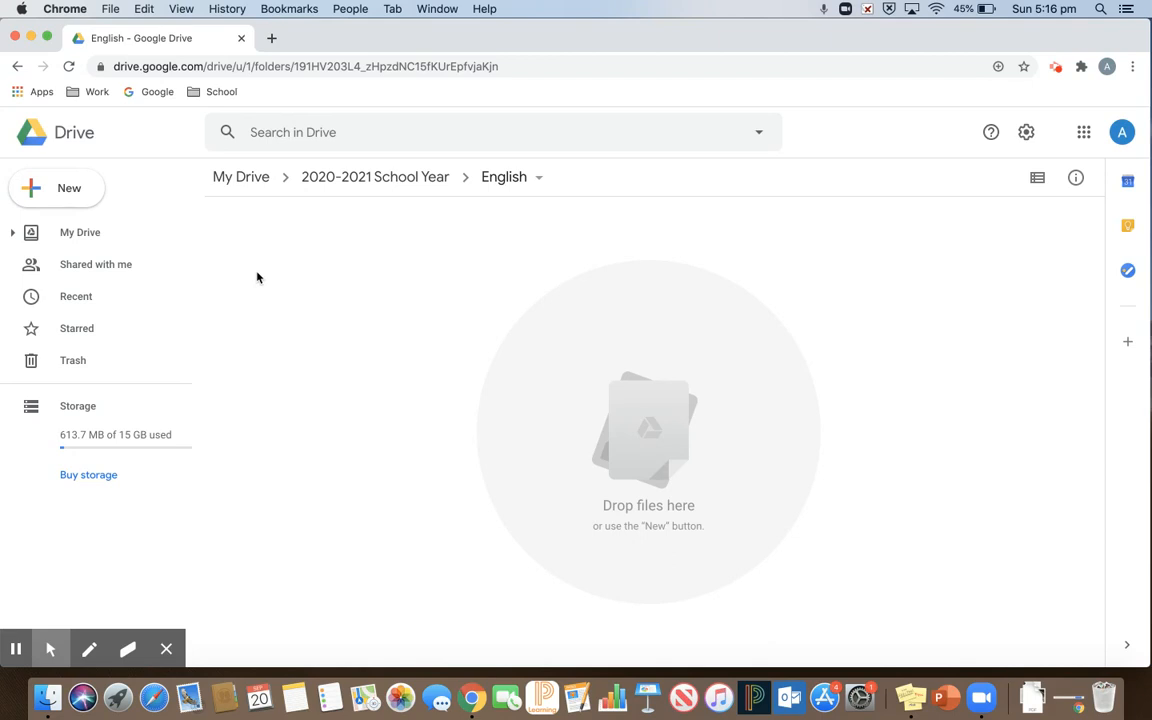
pyautogui.click(80, 188)
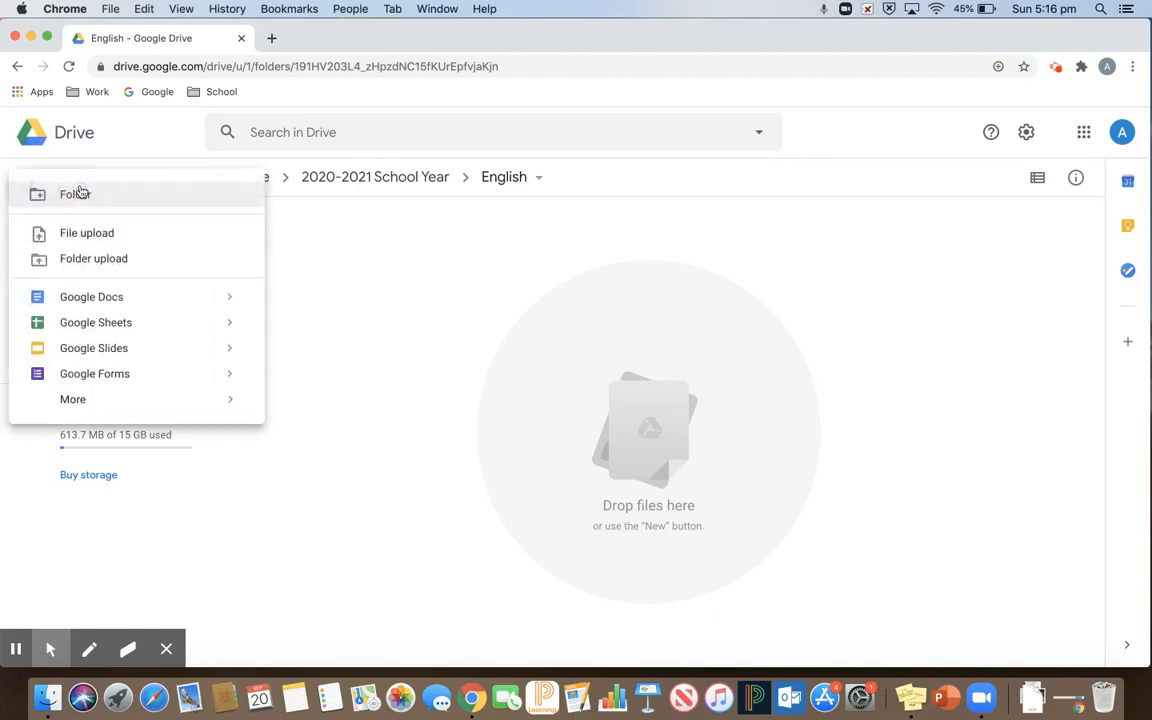
pyautogui.click(76, 194)
pyautogui.write('Unit 1')
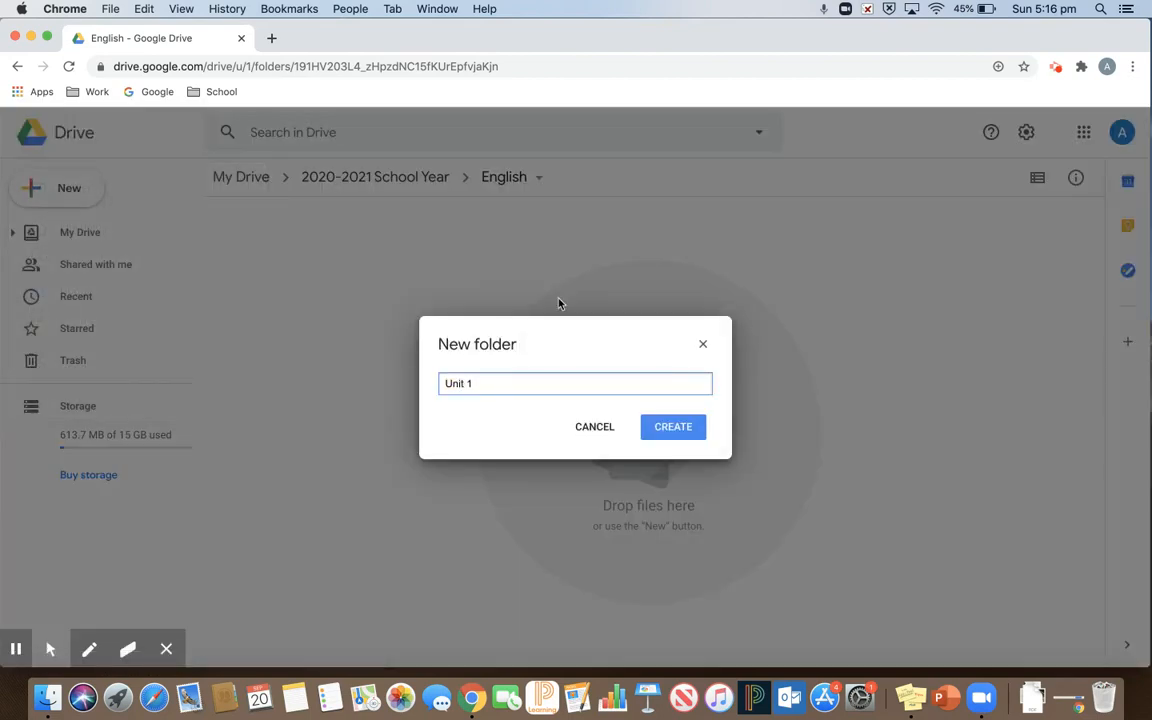
pyautogui.click(665, 425)
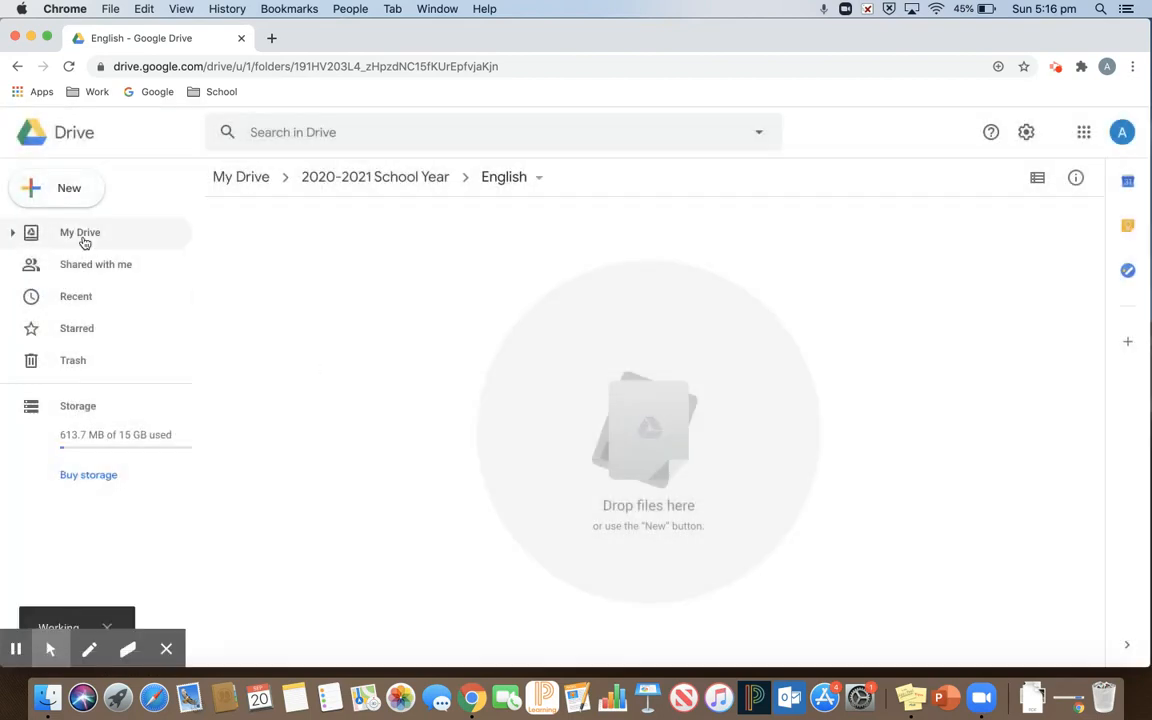
# Create a second folder named Unit 2 inside the English folder
pyautogui.click(66, 192)
pyautogui.click(77, 192)
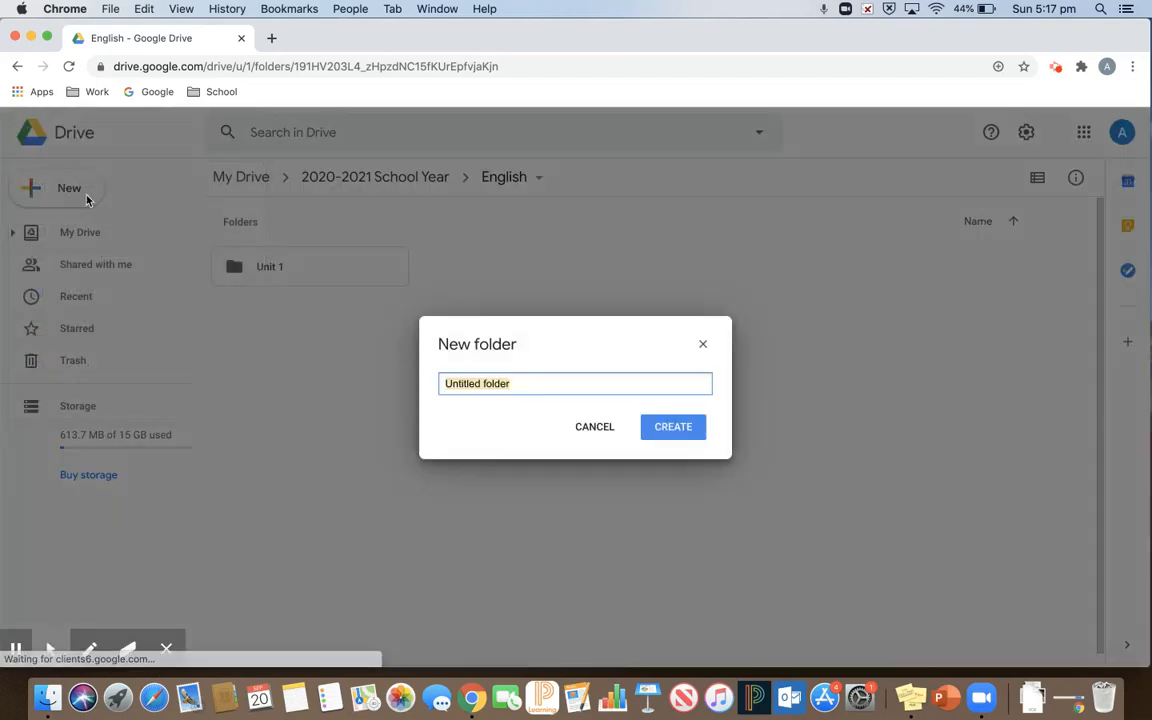
pyautogui.write('Unit 2')
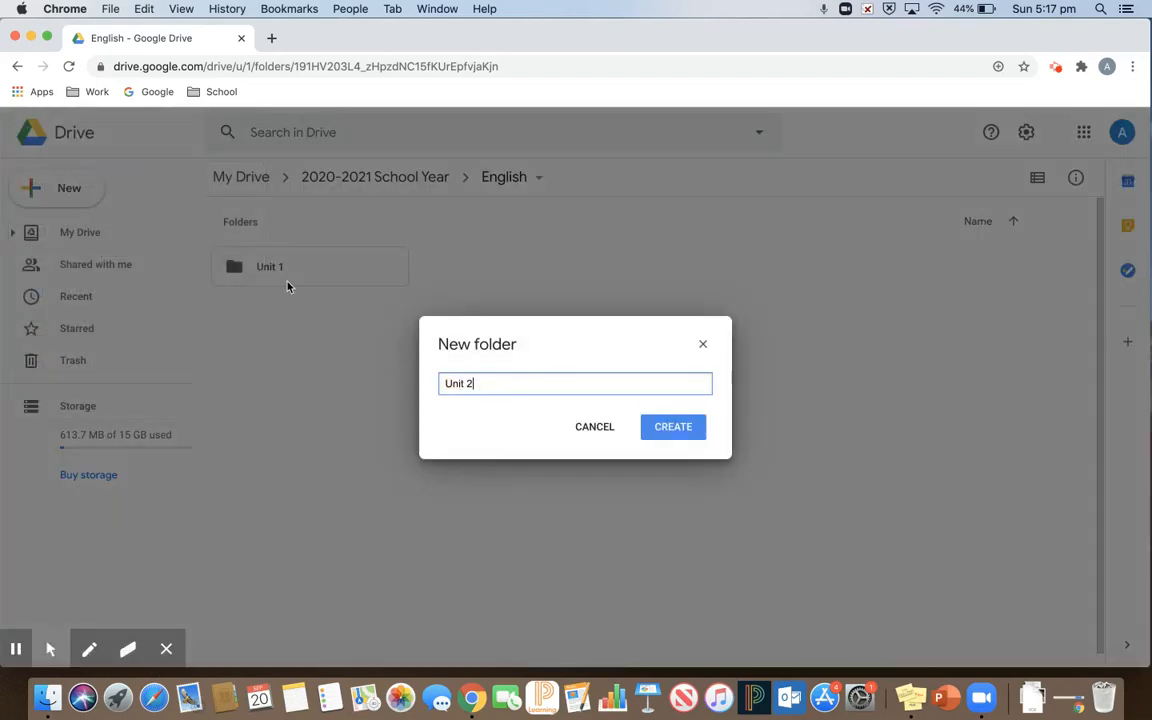
pyautogui.press('Return')
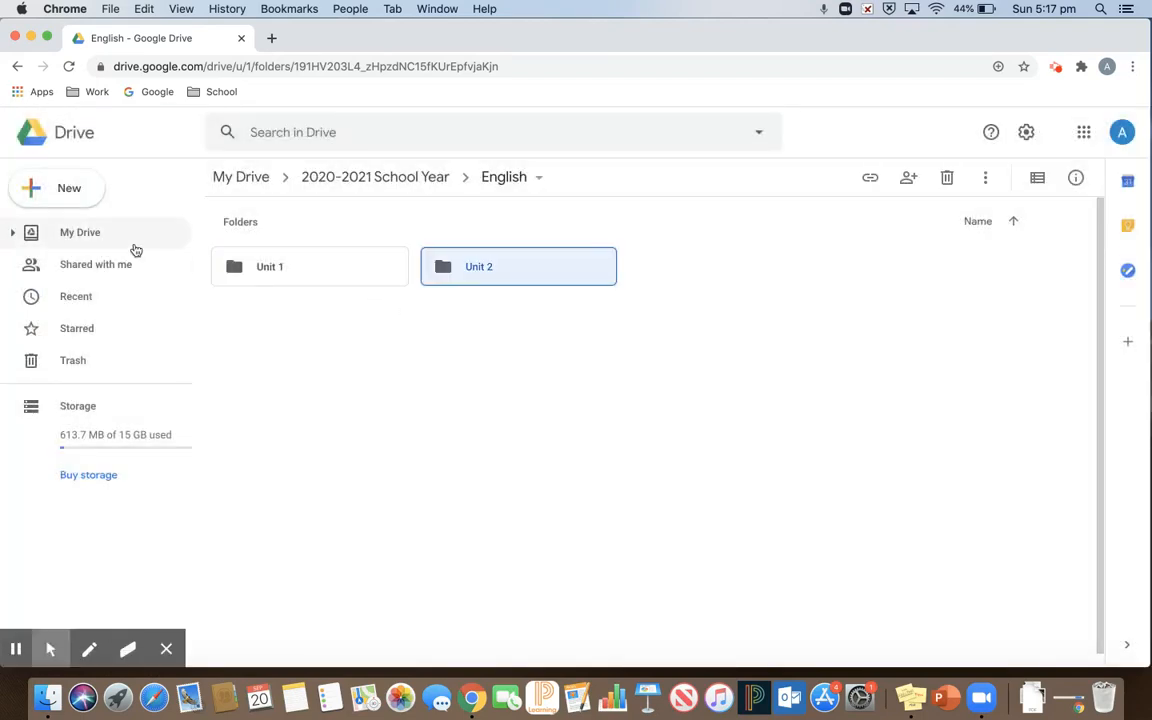
# Create a third folder named Unit 3 inside the English folder
pyautogui.click(69, 188)
pyautogui.click(101, 208)
pyautogui.write('Unit 3')
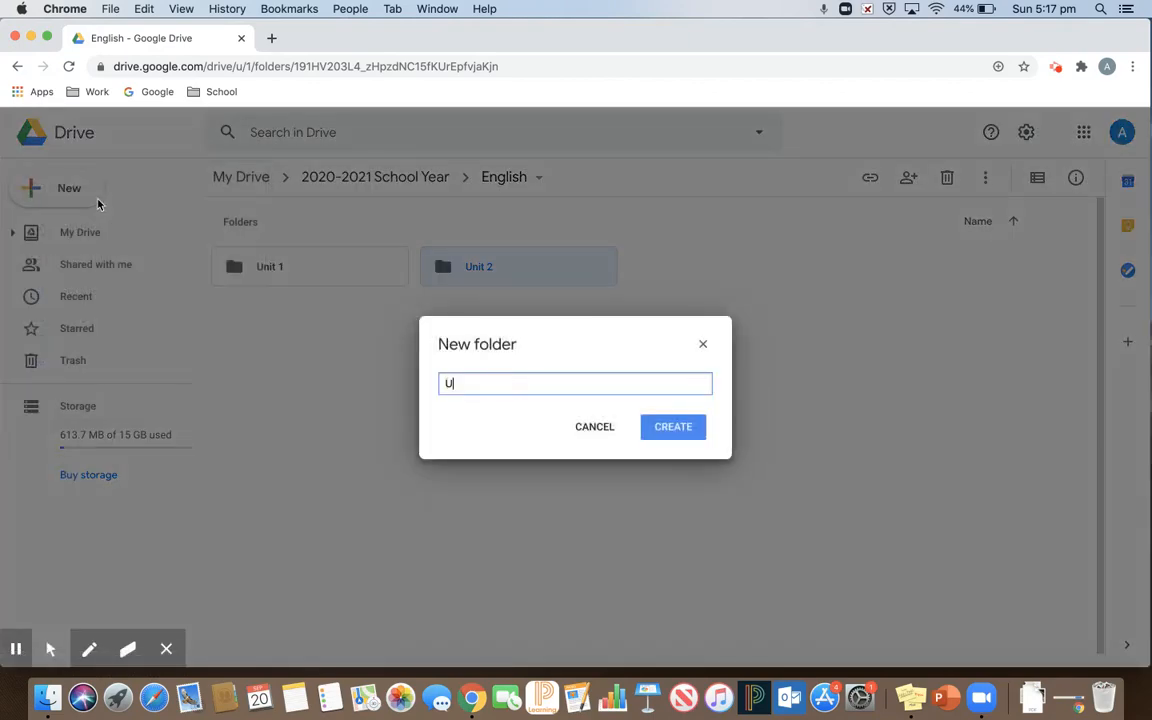
pyautogui.press('Return')
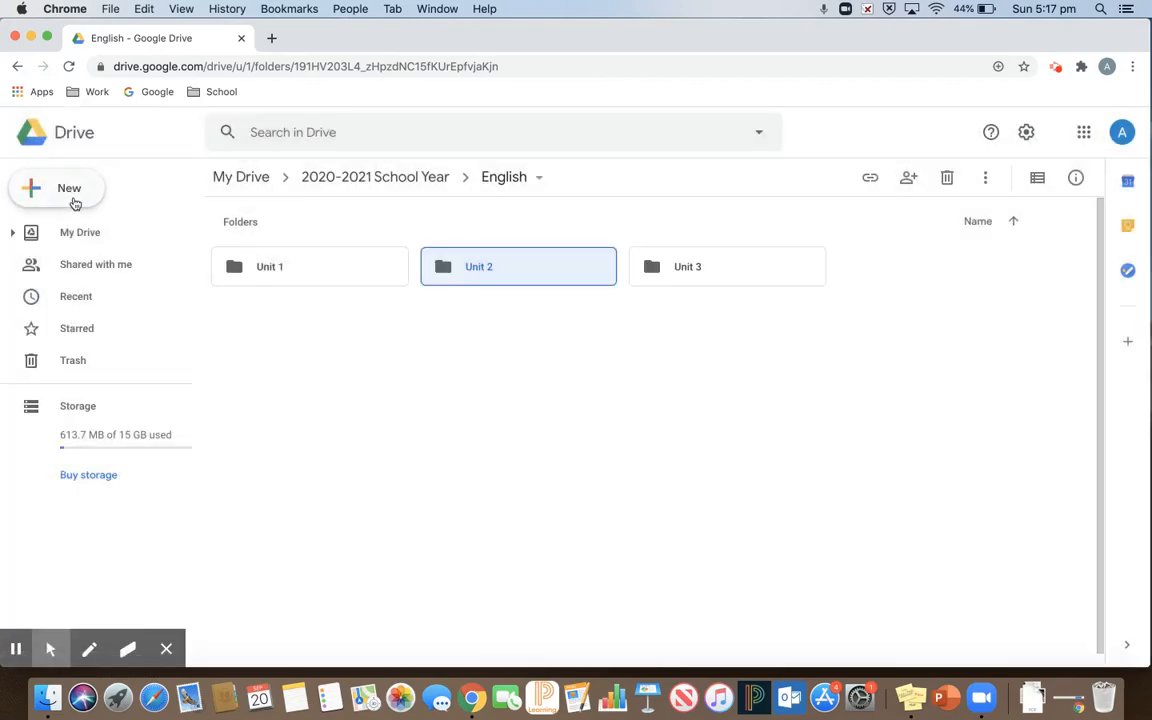
# Create a fourth folder named Unit 4 inside the English folder and clear the selection
pyautogui.click(75, 198)
pyautogui.click(81, 201)
pyautogui.write('Unit 4')
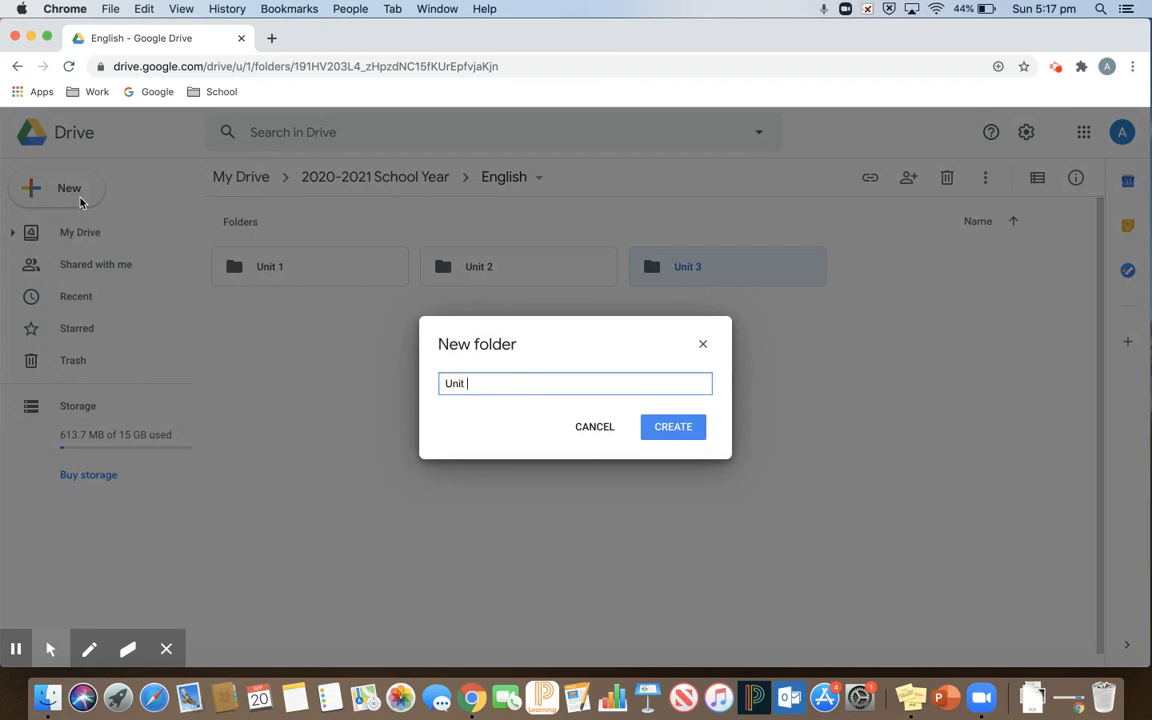
pyautogui.press('Return')
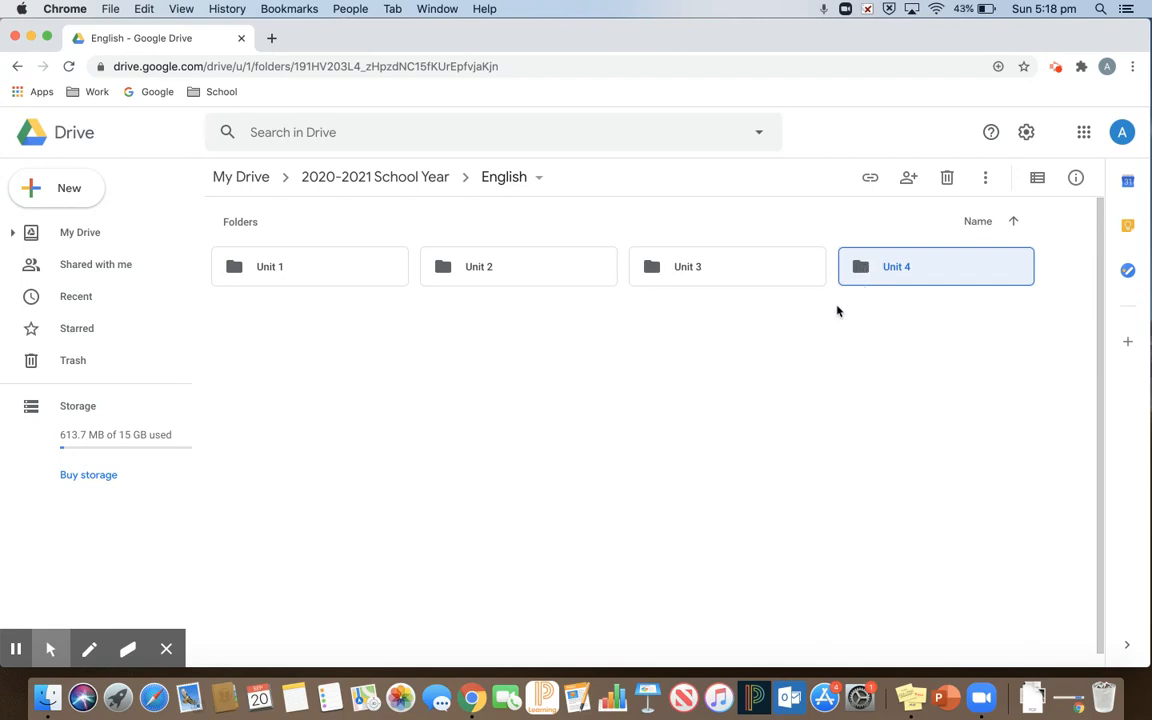
pyautogui.click(342, 311)
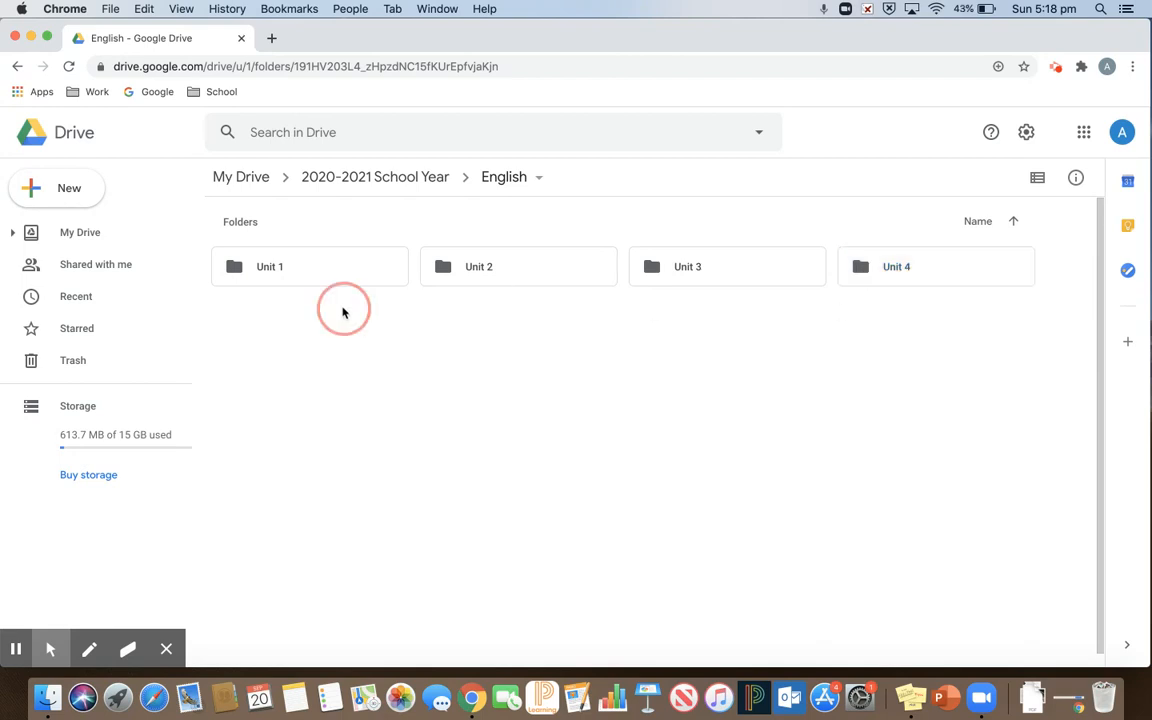
# Rename the Unit 1 folder to "To Kill A Mockingbird"
pyautogui.click(299, 269)
pyautogui.rightClick(299, 269)
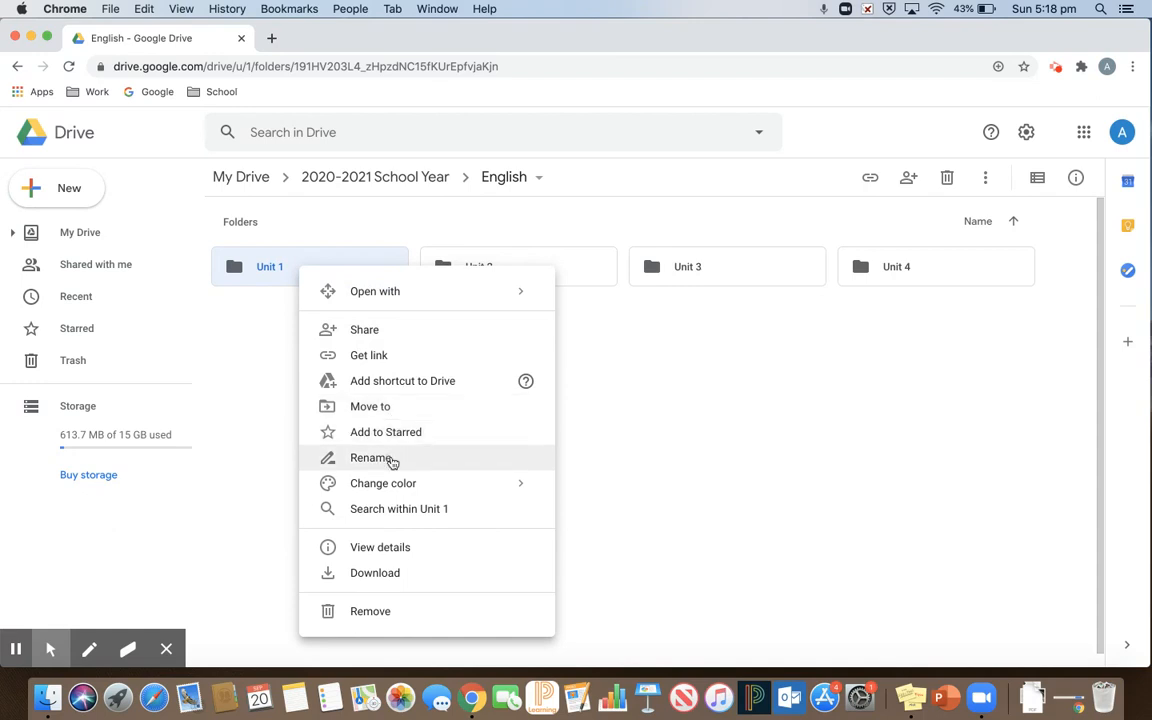
pyautogui.click(388, 459)
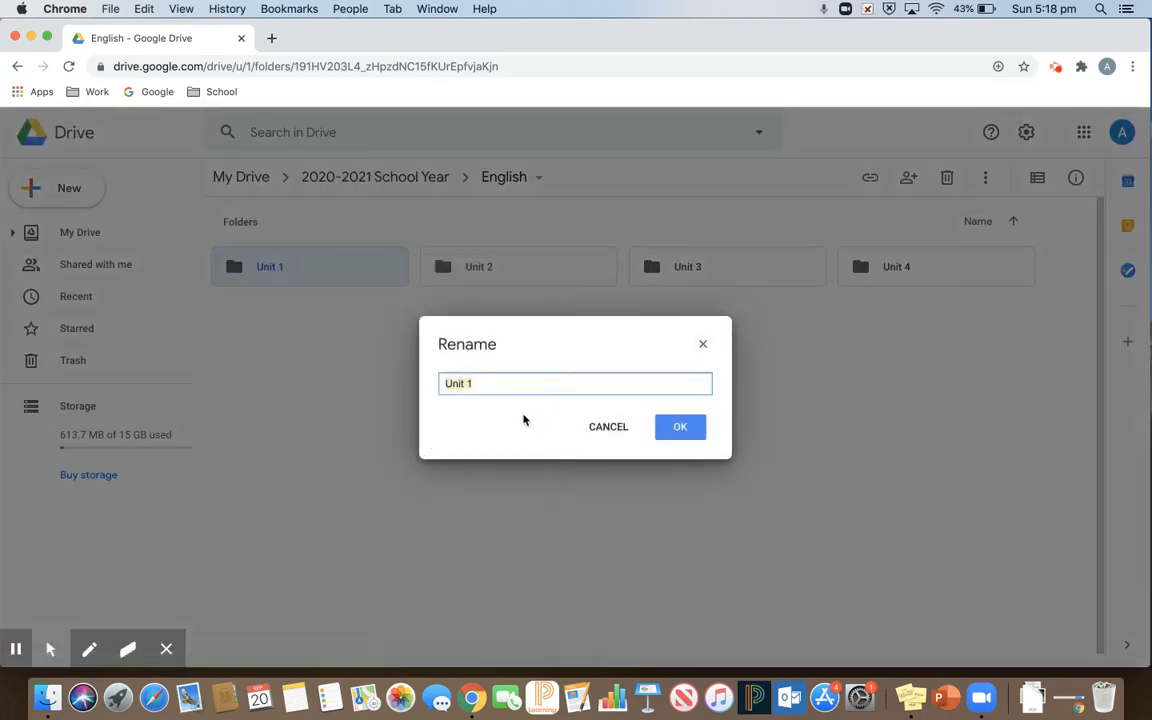
pyautogui.write('To kil')
pyautogui.press('BackSpace')
pyautogui.press('BackSpace')
pyautogui.press('BackSpace')
pyautogui.press('BackSpace')
pyautogui.write('Kill A Mockingbird')
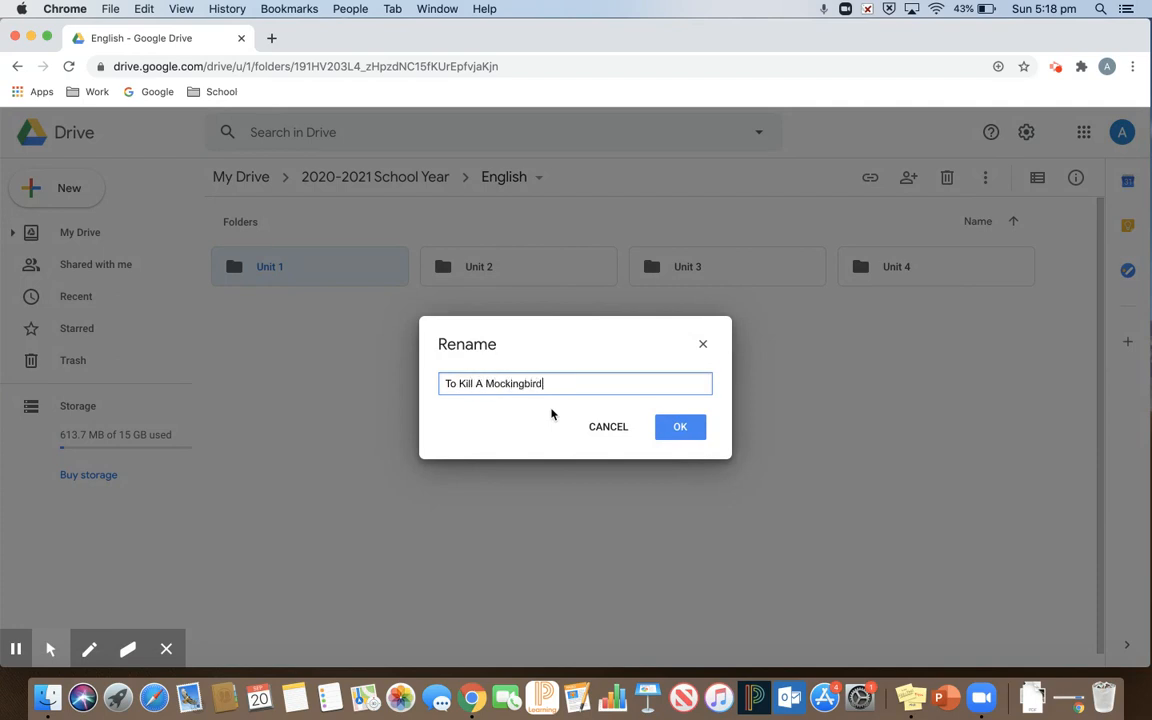
pyautogui.press('Return')
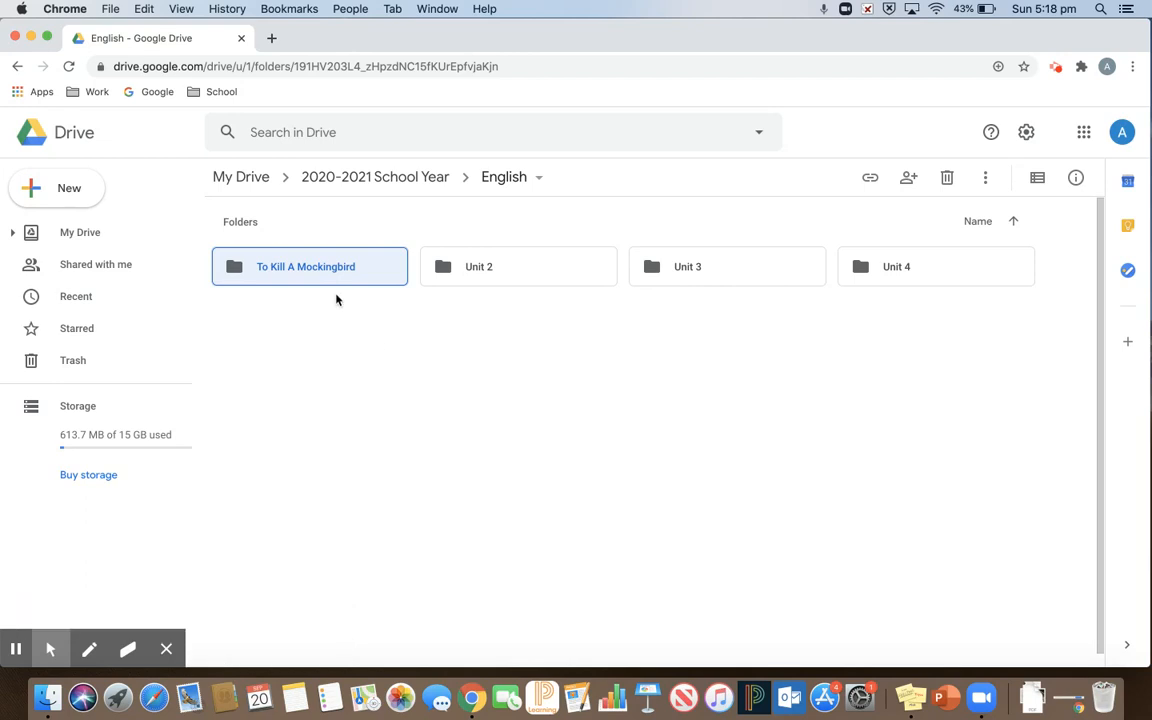
# Leave the Unit 2 folder as it is and open the To Kill A Mockingbird folder
pyautogui.rightClick(476, 271)
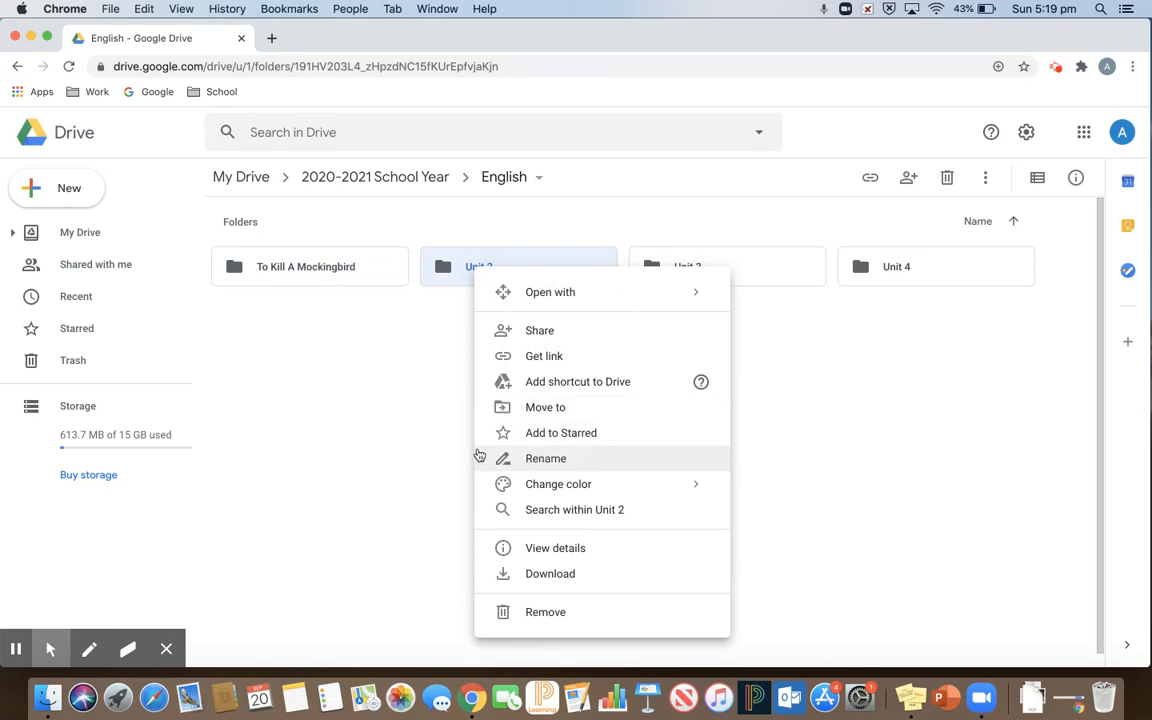
pyautogui.click(440, 434)
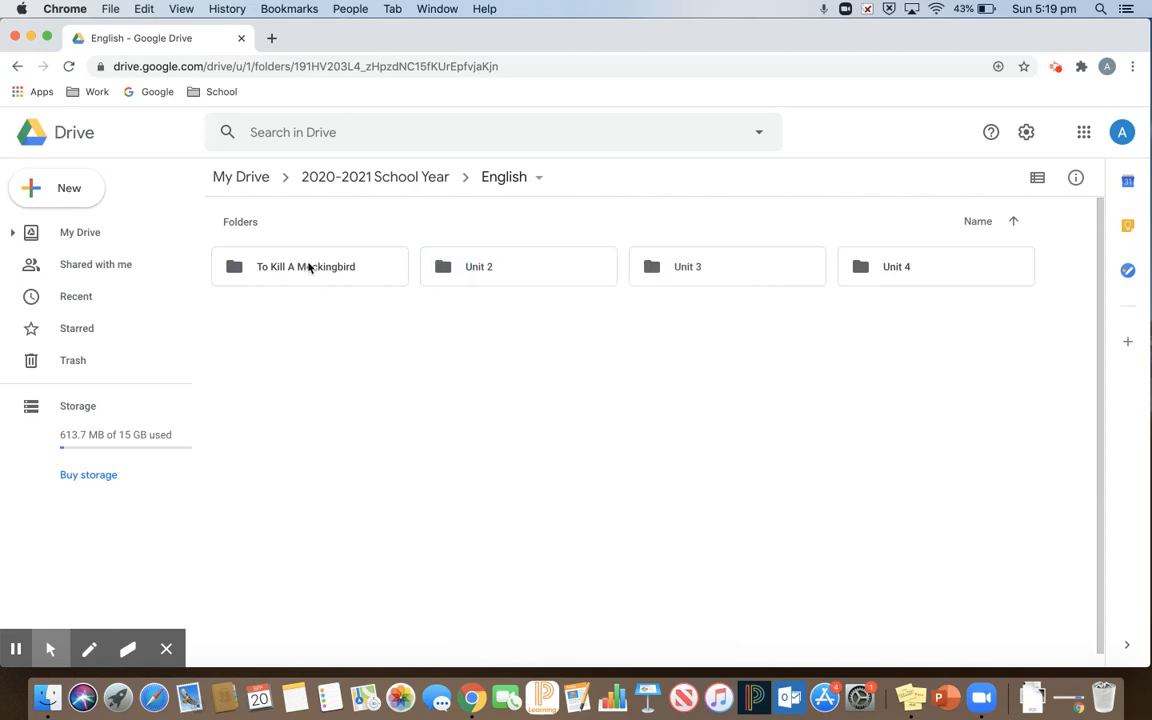
pyautogui.doubleClick(288, 267)
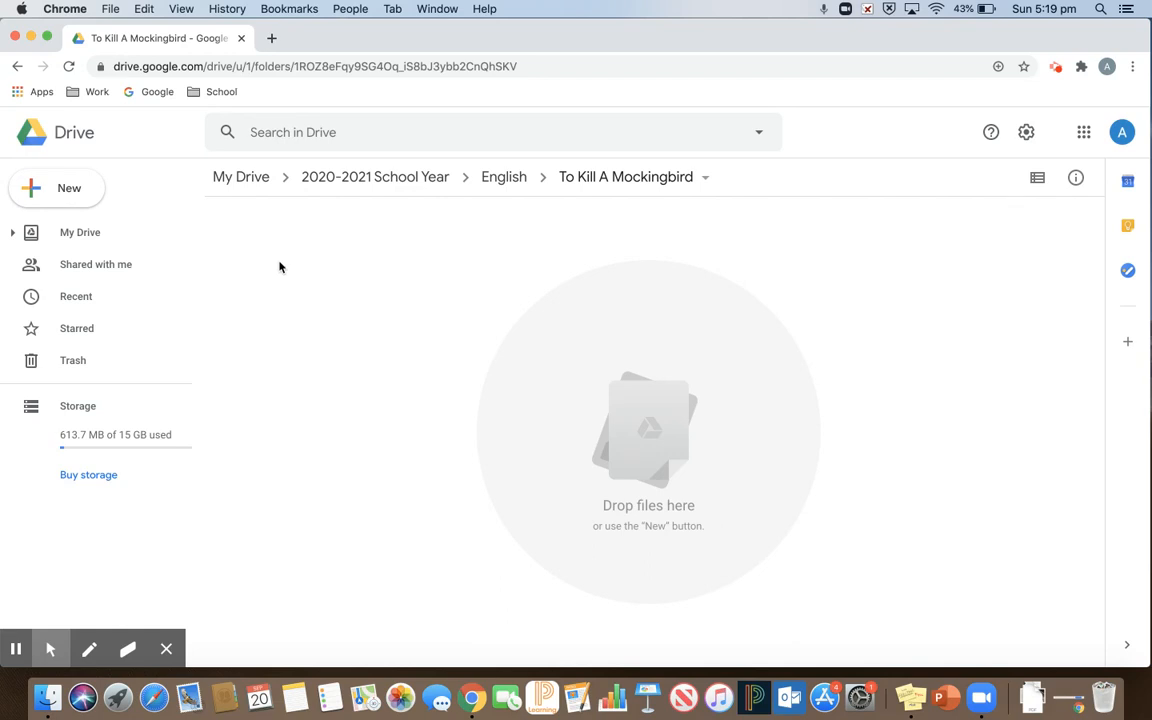
# Create a folder named "Chapter Notes" inside the To Kill A Mockingbird folder
pyautogui.click(57, 178)
pyautogui.click(84, 199)
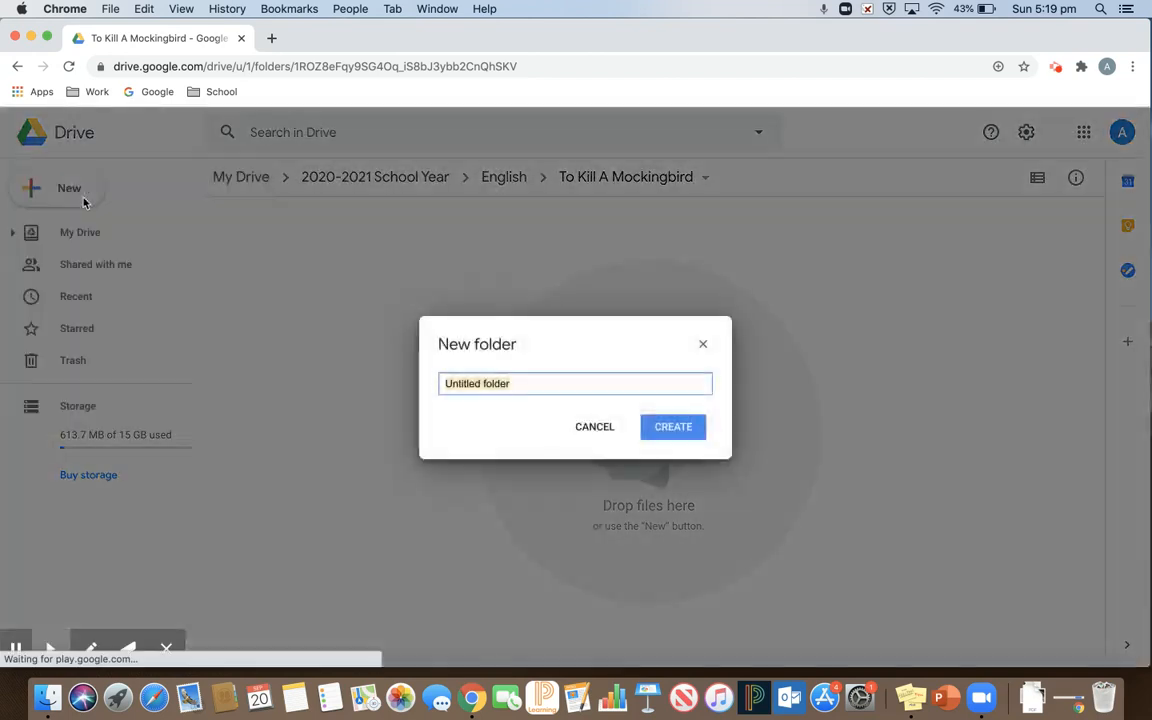
pyautogui.write('Chapt')
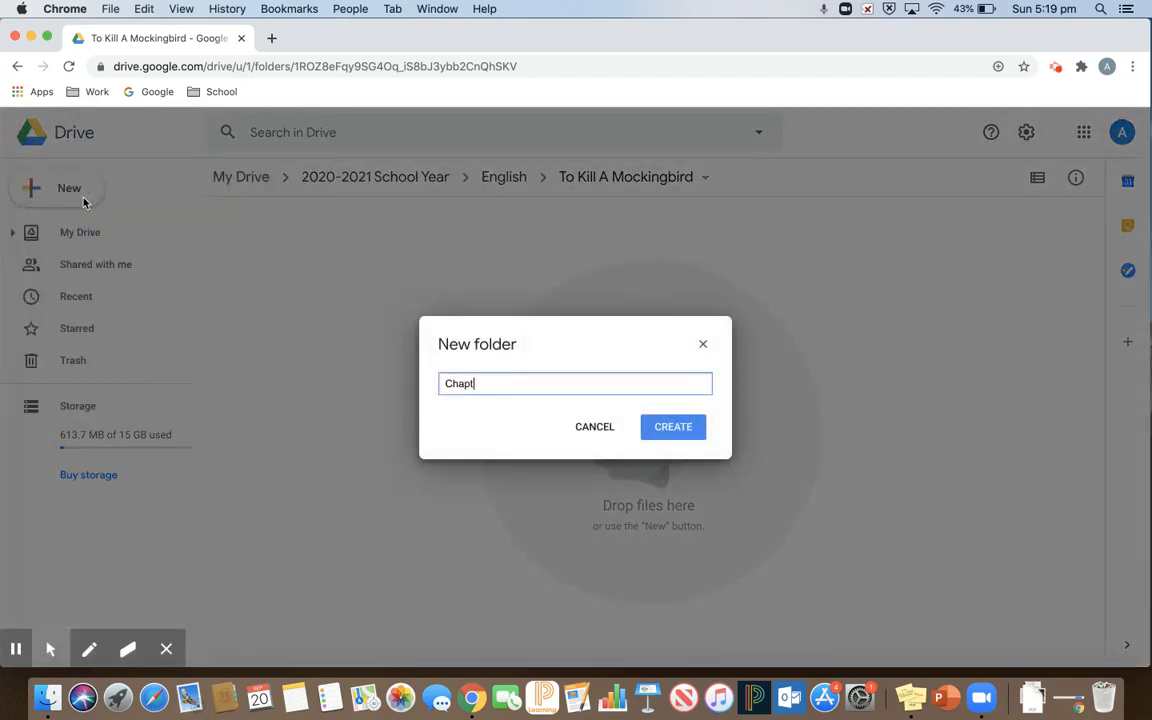
pyautogui.write('er Notes')
pyautogui.press('Return')
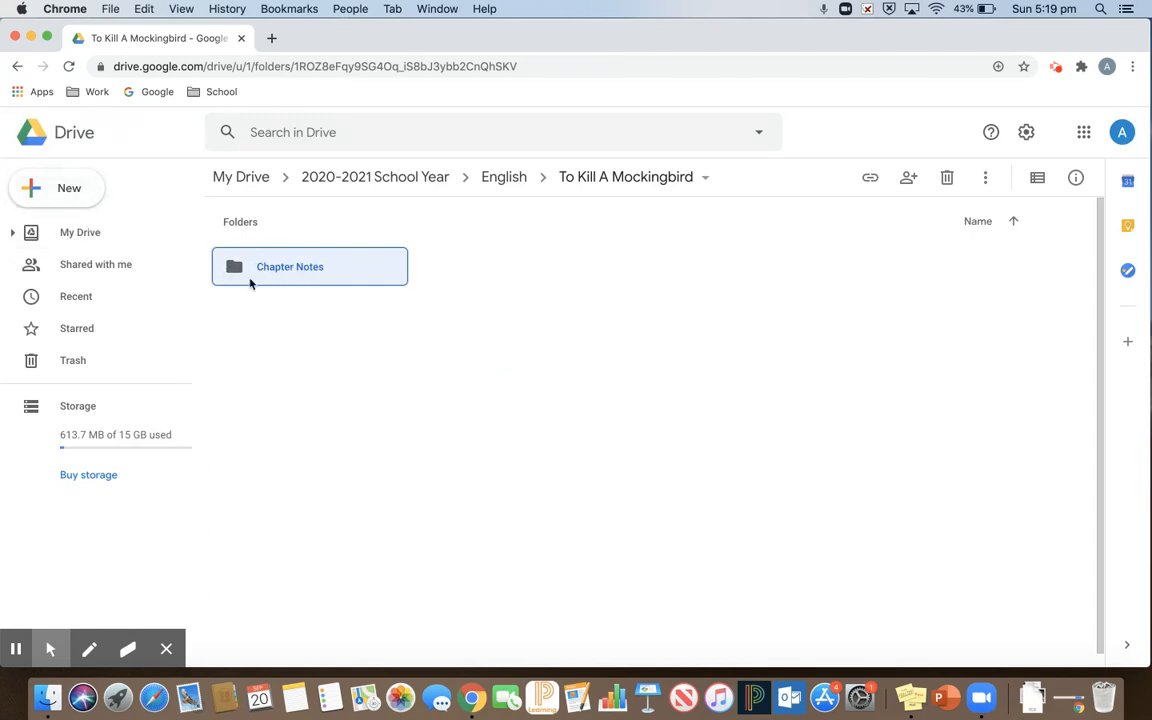
# Create a second folder named "Group Project" inside the To Kill A Mockingbird folder
pyautogui.click(92, 189)
pyautogui.click(95, 193)
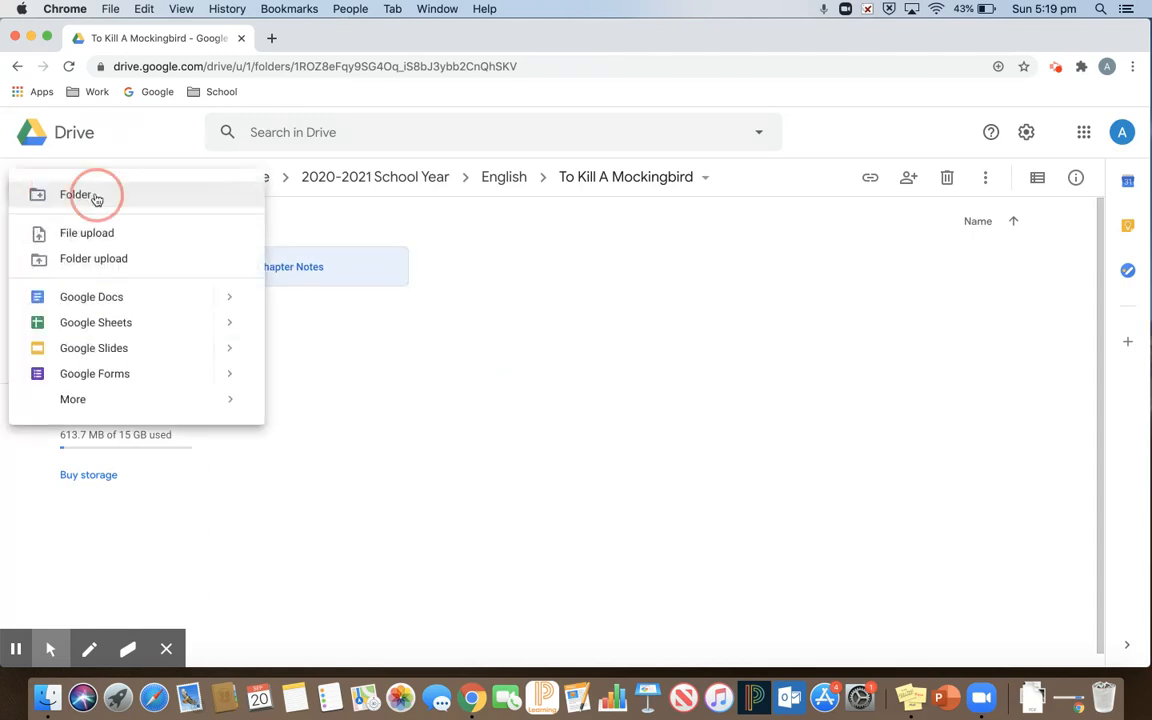
pyautogui.write('Group Project')
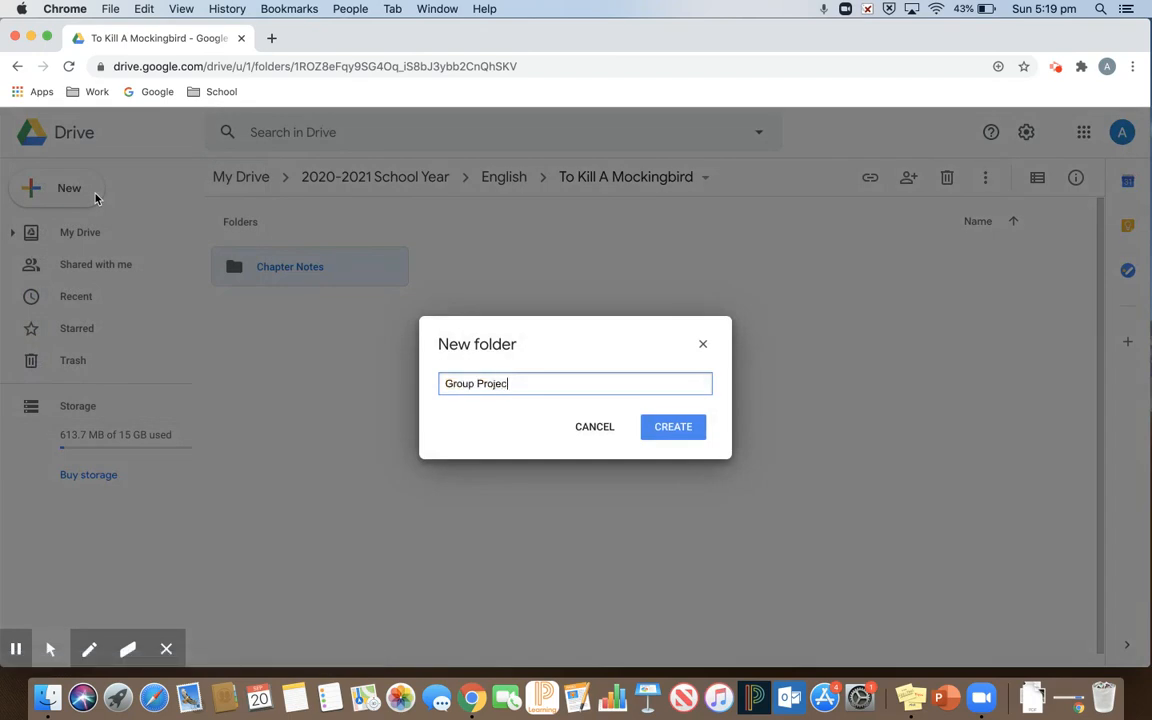
pyautogui.press('Return')
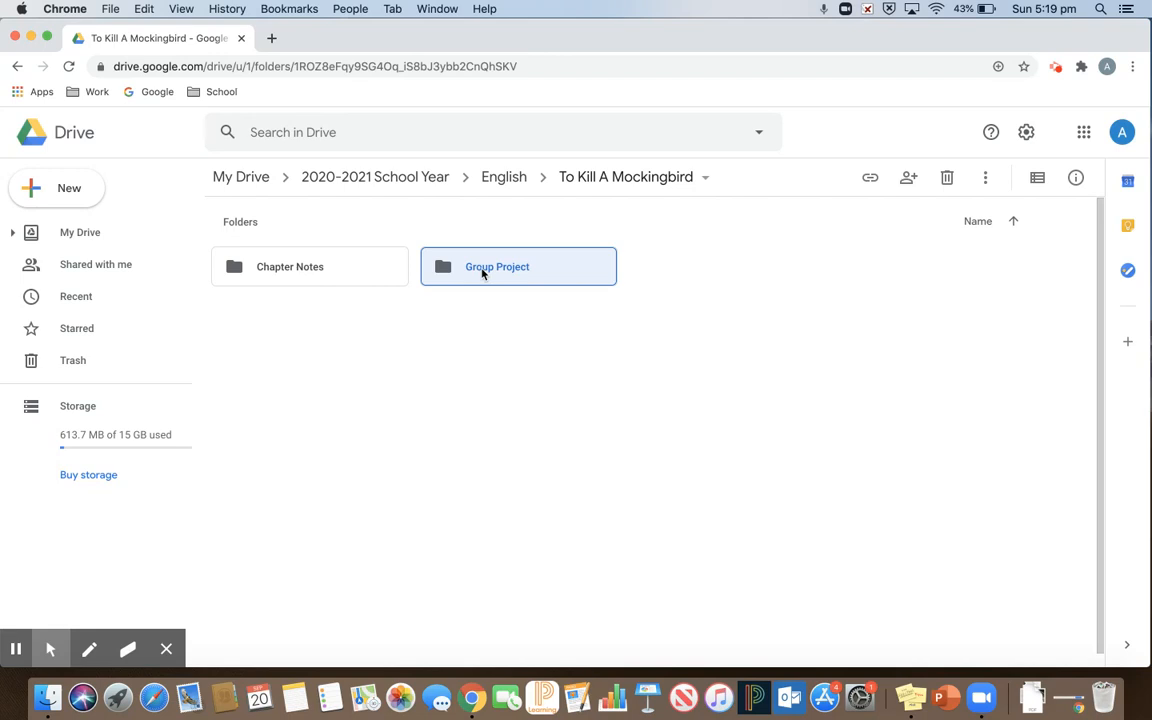
# Create a third folder named "Final Assessment" inside the To Kill A Mockingbird folder
pyautogui.click(66, 189)
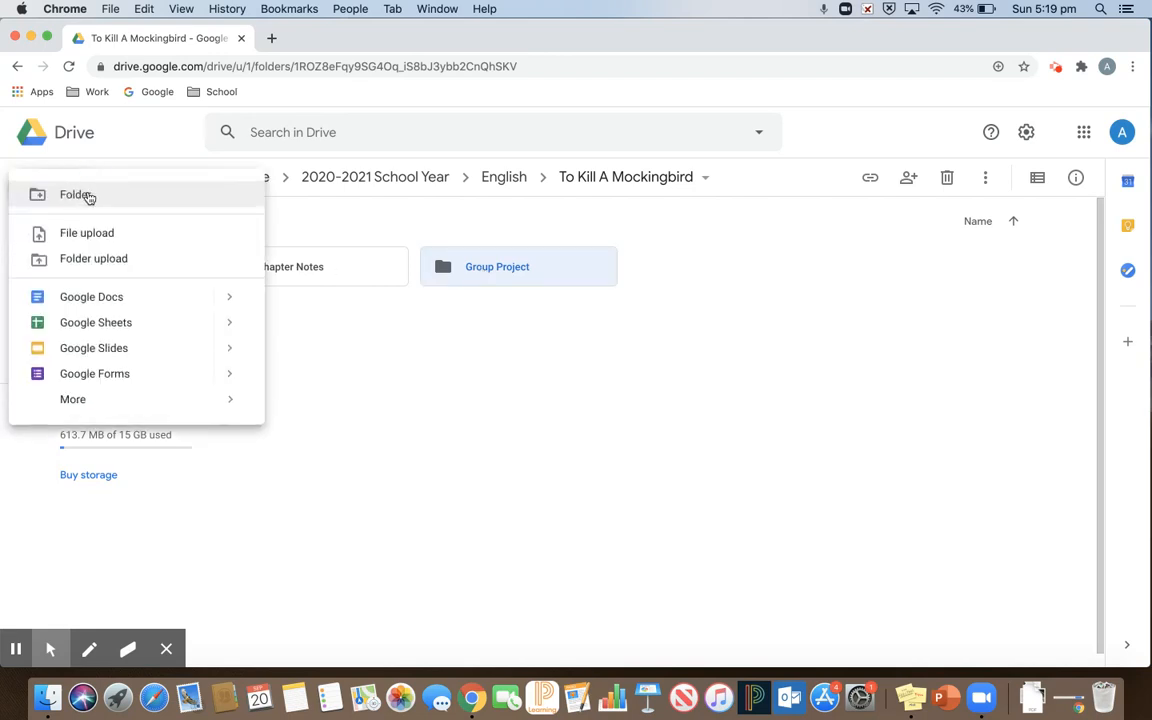
pyautogui.click(88, 197)
pyautogui.write('Final ')
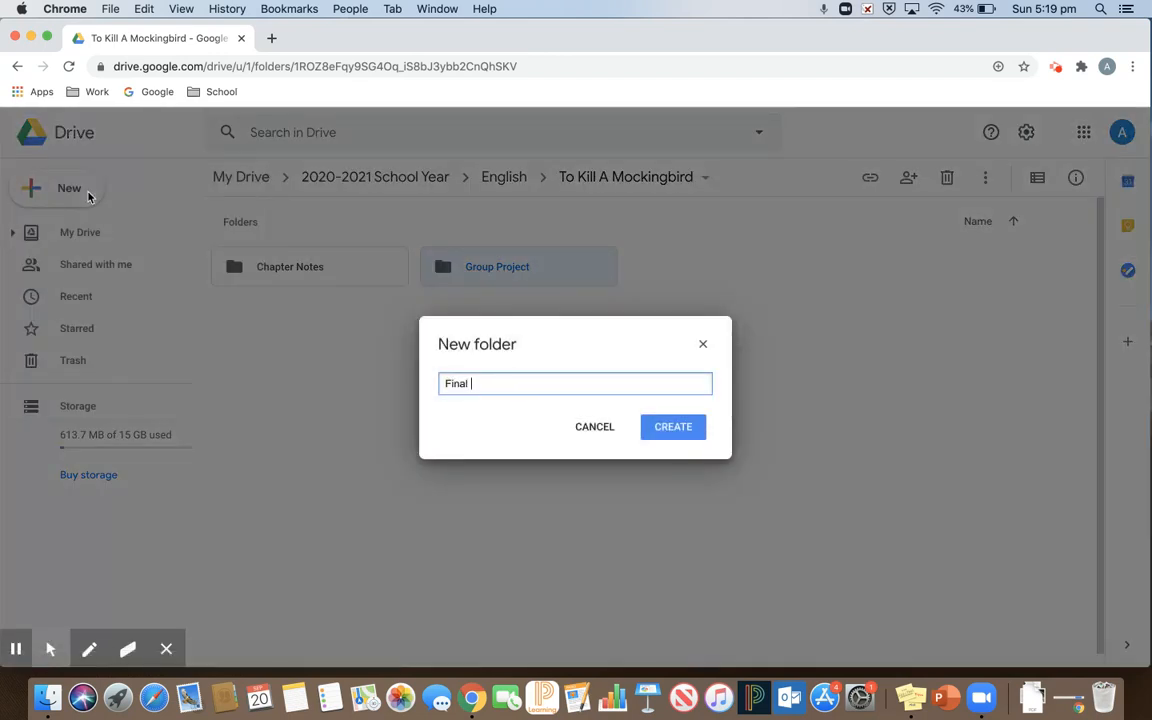
pyautogui.write('Assessment')
pyautogui.press('Return')
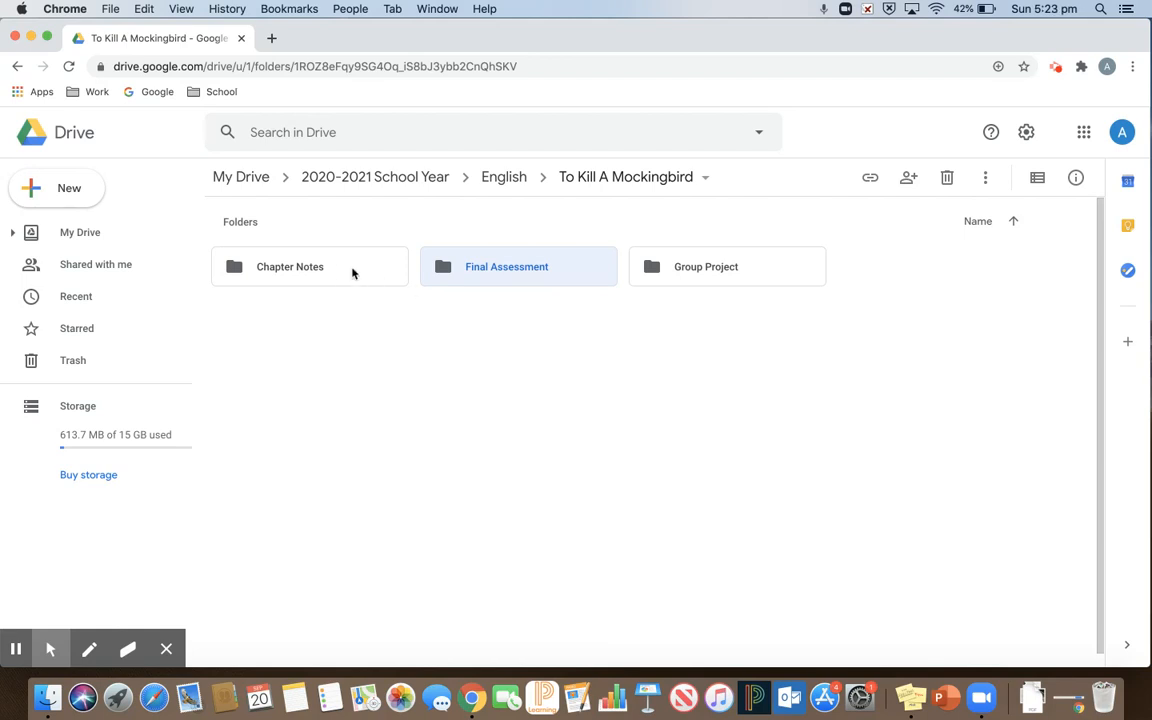
# Create a new Google Docs document inside the Chapter Notes folder and enter "Text Text Text" as its body
pyautogui.click(284, 275)
pyautogui.doubleClick(284, 275)
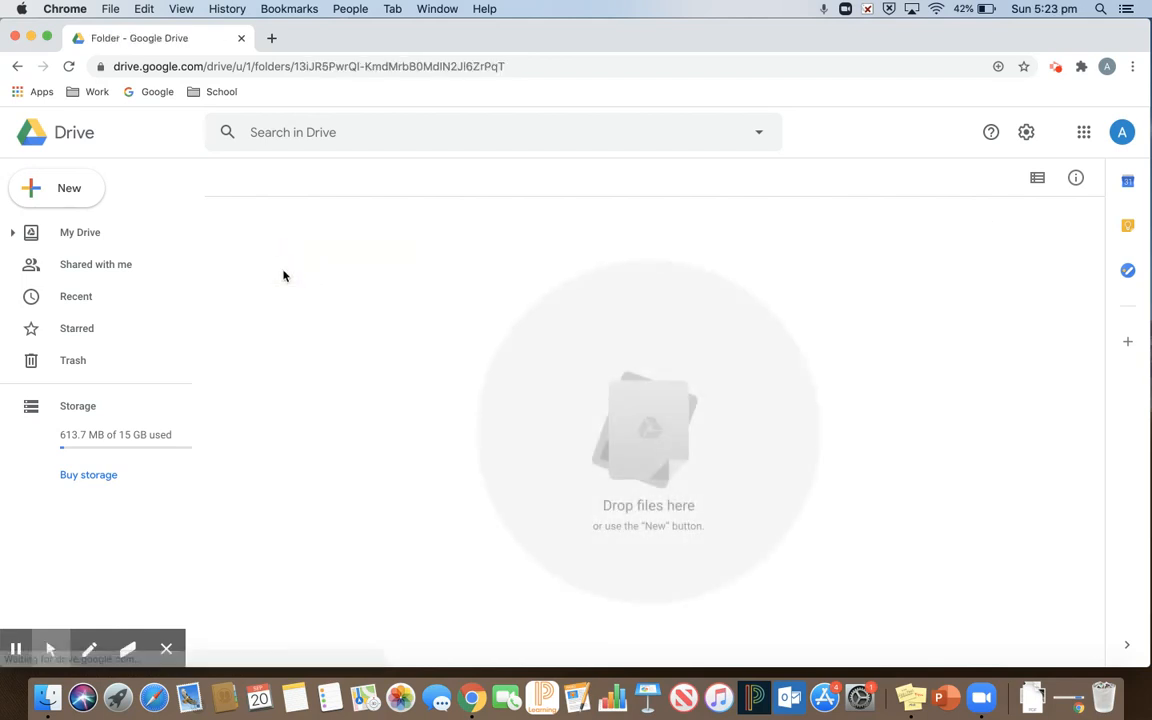
pyautogui.click(64, 190)
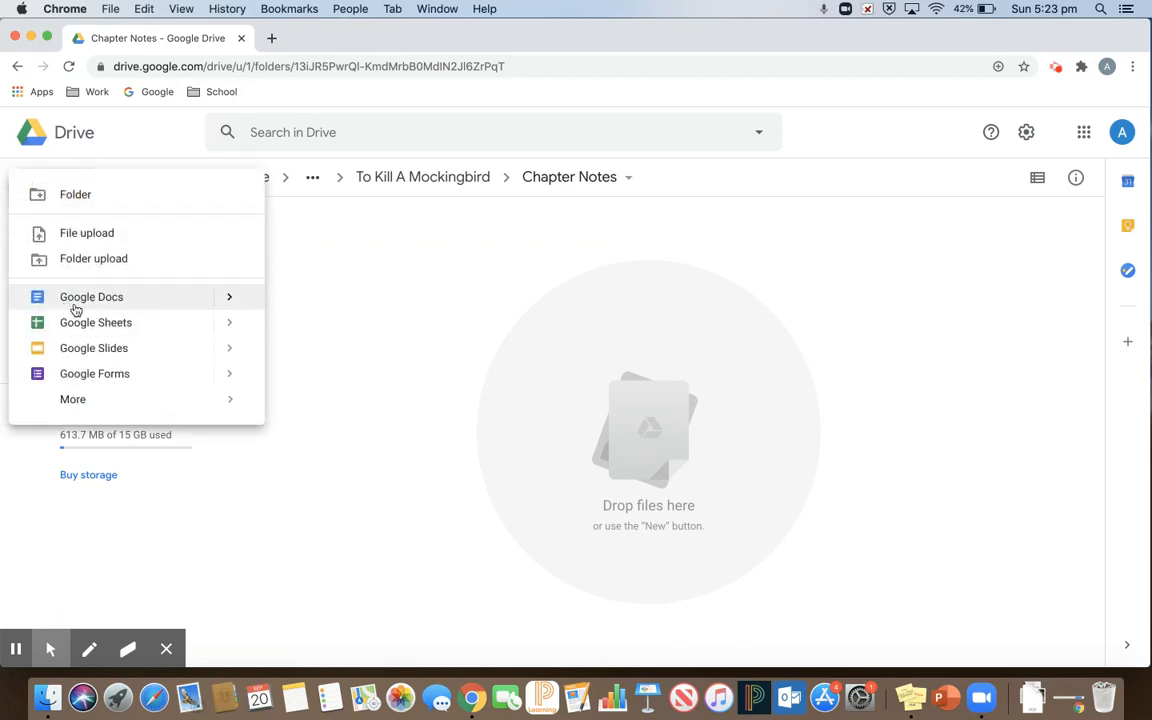
pyautogui.click(75, 310)
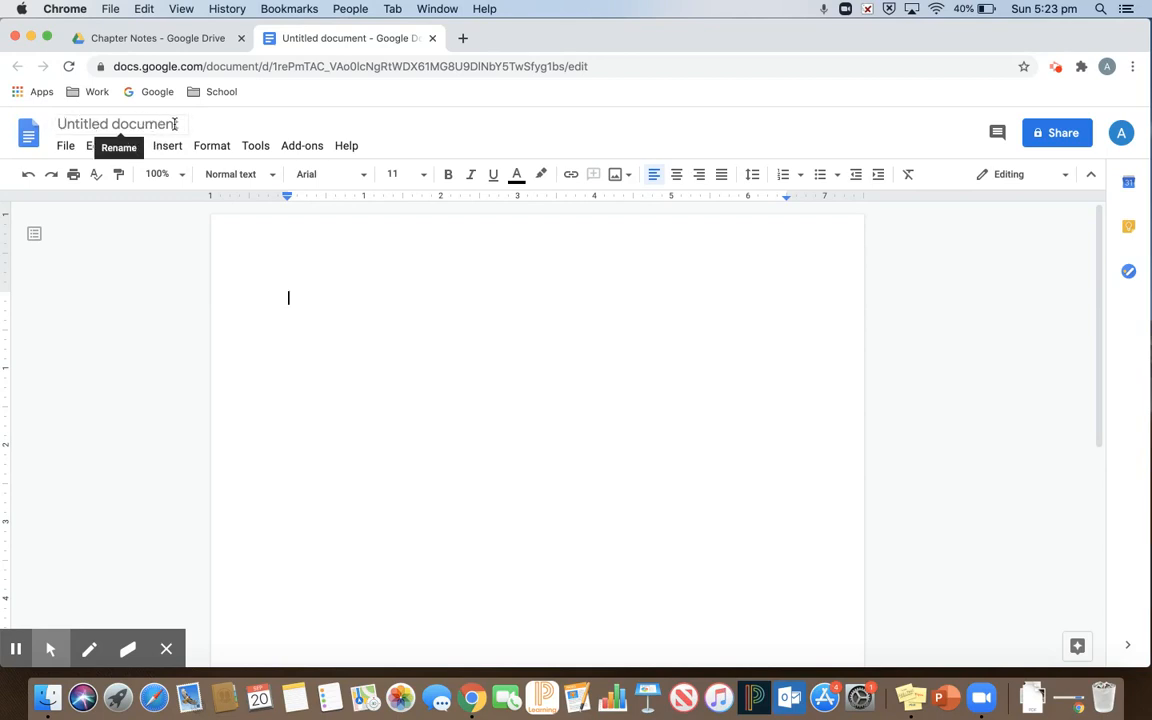
pyautogui.write('Text')
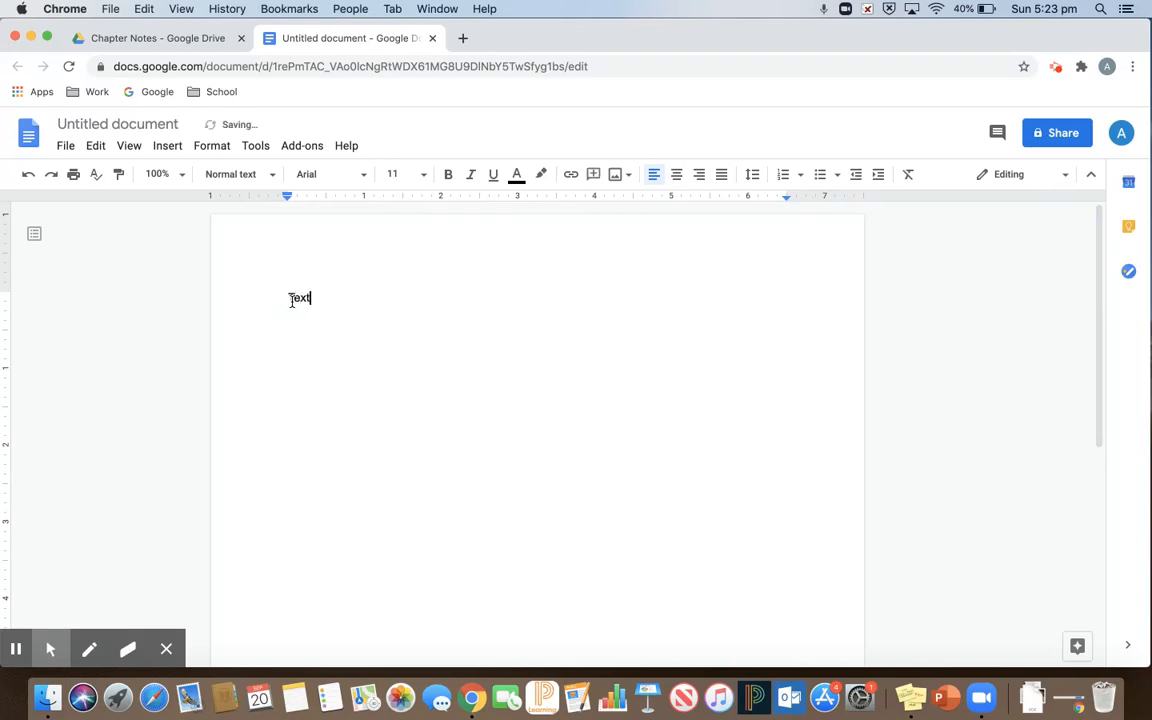
pyautogui.write(' Text Text')
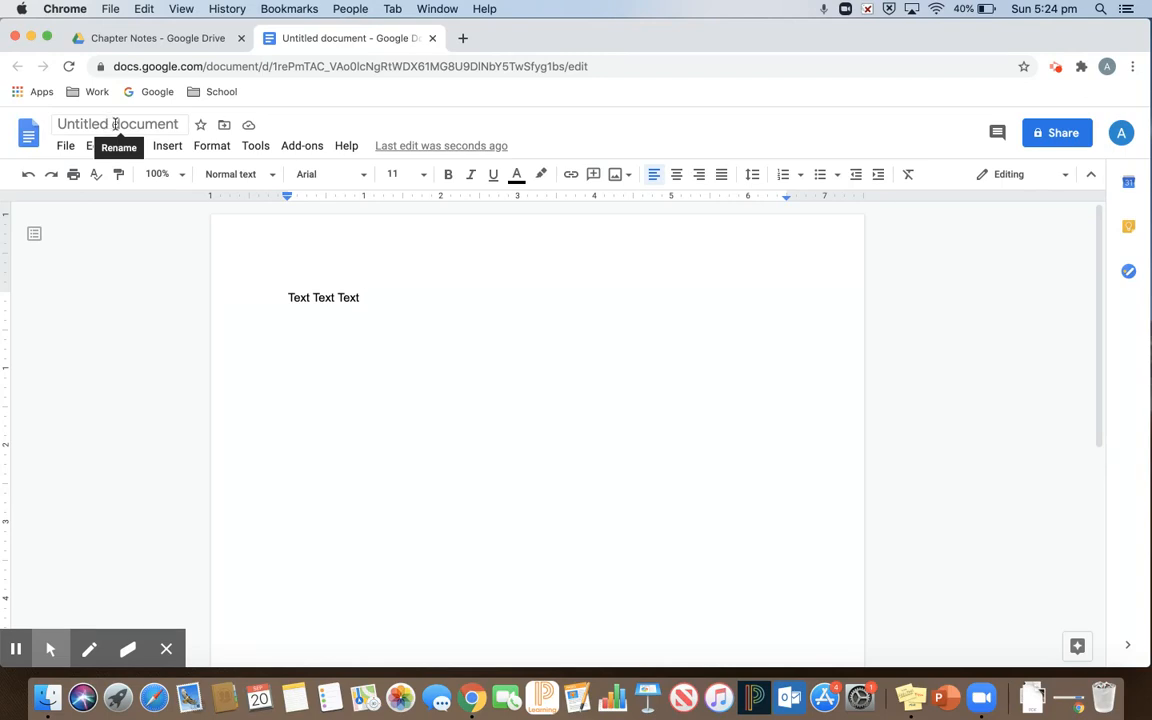
# Rename the untitled document as "Chapter 1 Notes"
pyautogui.click(108, 122)
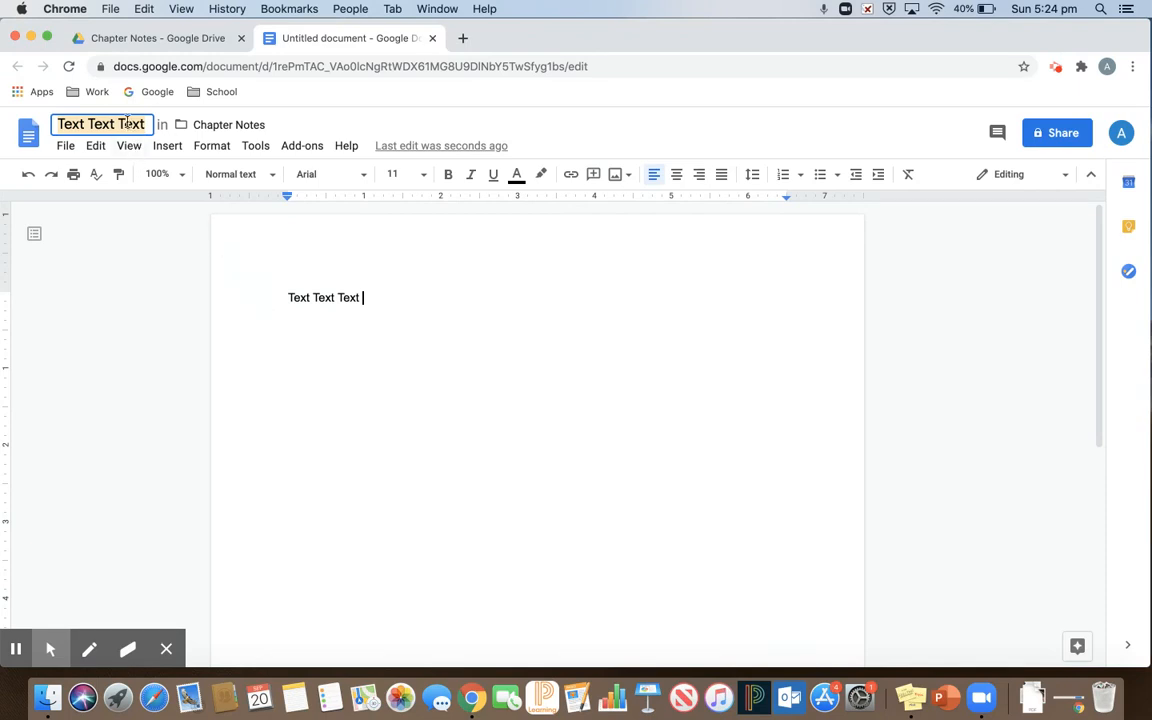
pyautogui.press('BackSpace')
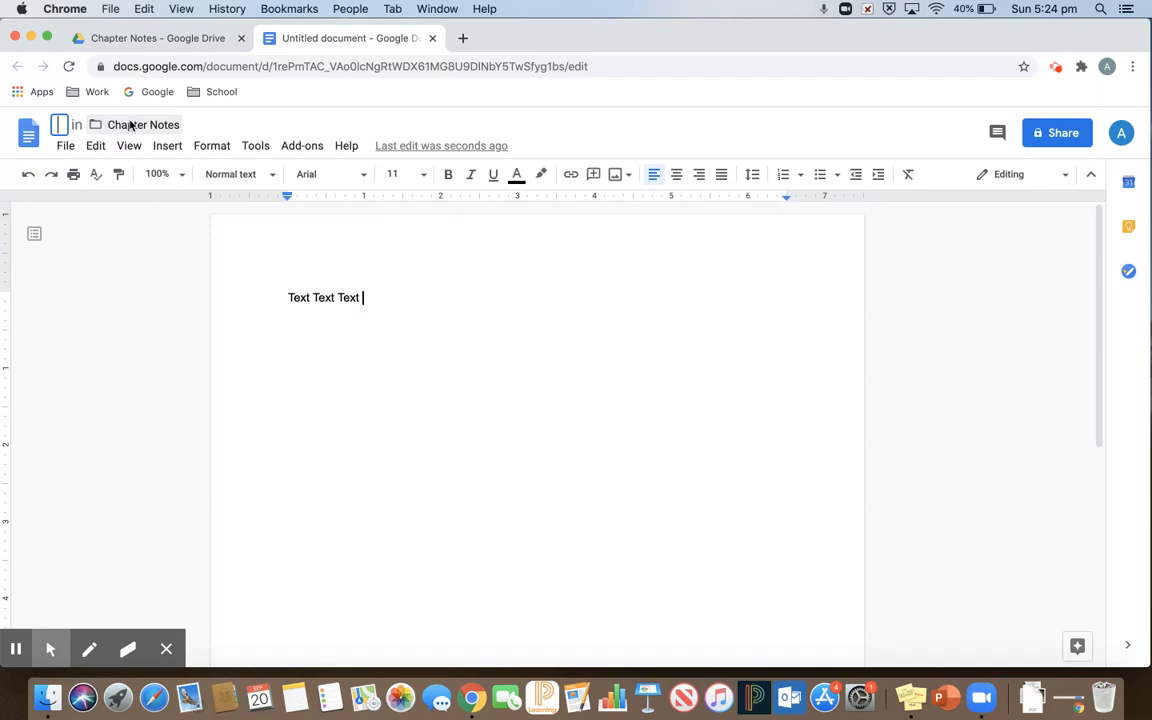
pyautogui.write('C')
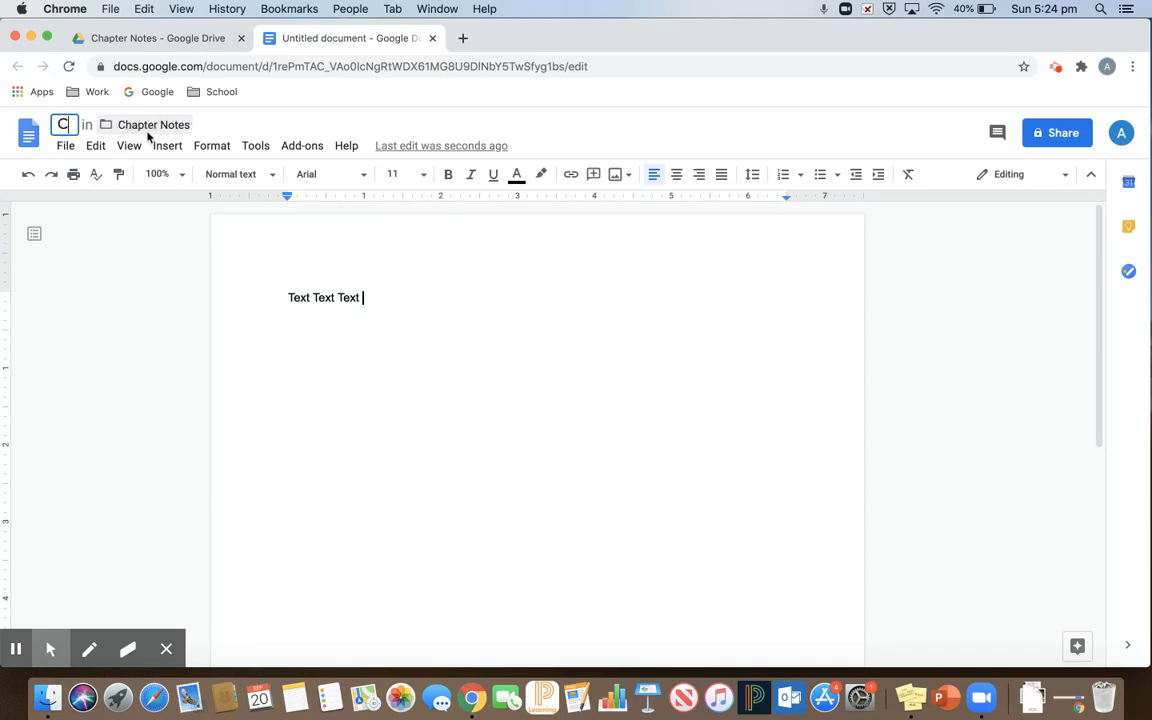
pyautogui.write('hapter')
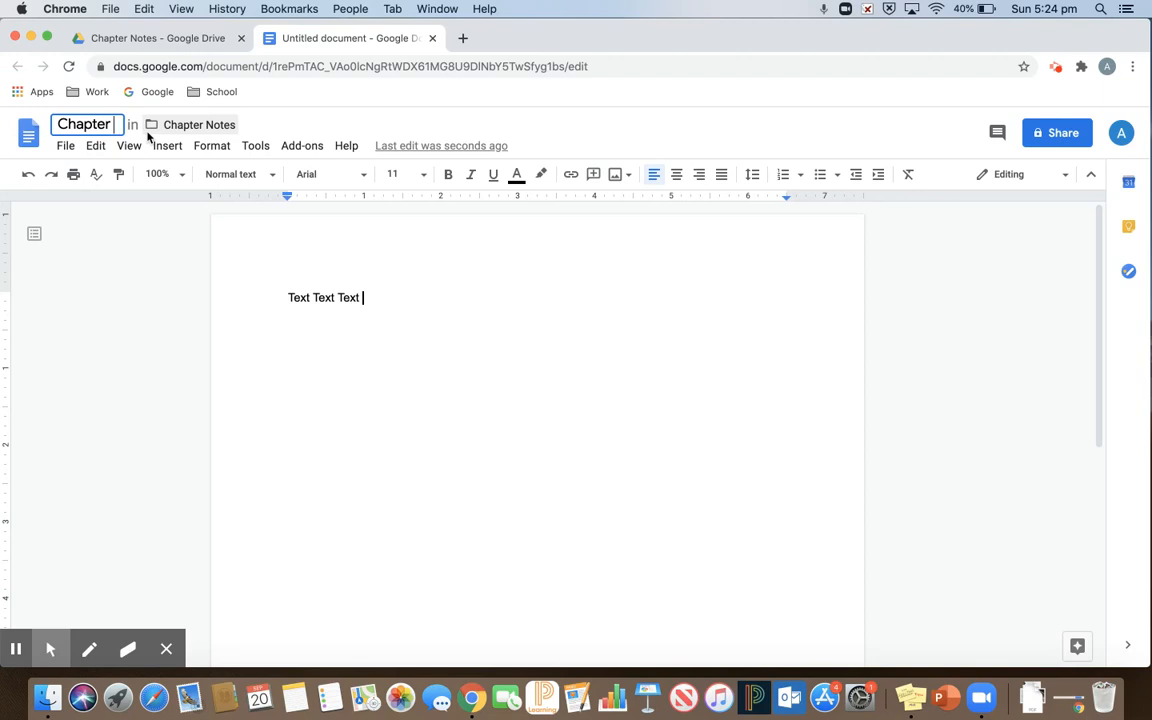
pyautogui.write(' 1 Notes')
pyautogui.press('Return')
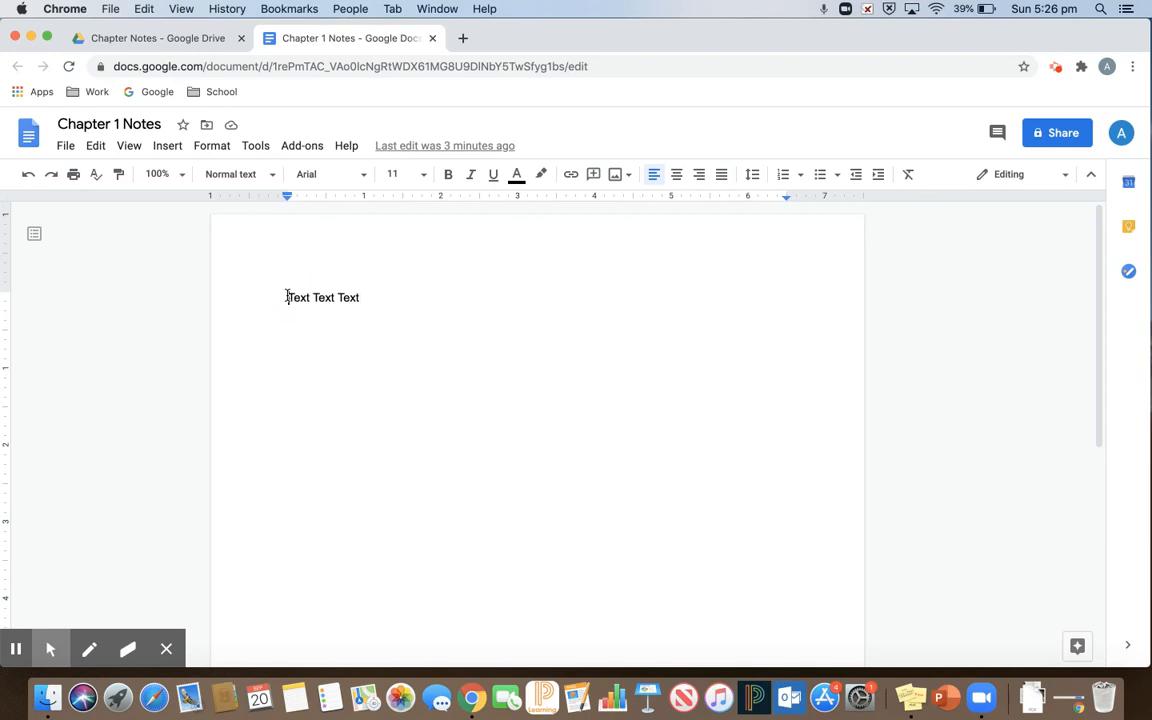
# Add the date "1 September 2020" on a new line above the body text
pyautogui.click(287, 296)
pyautogui.press('Return')
pyautogui.click(290, 298)
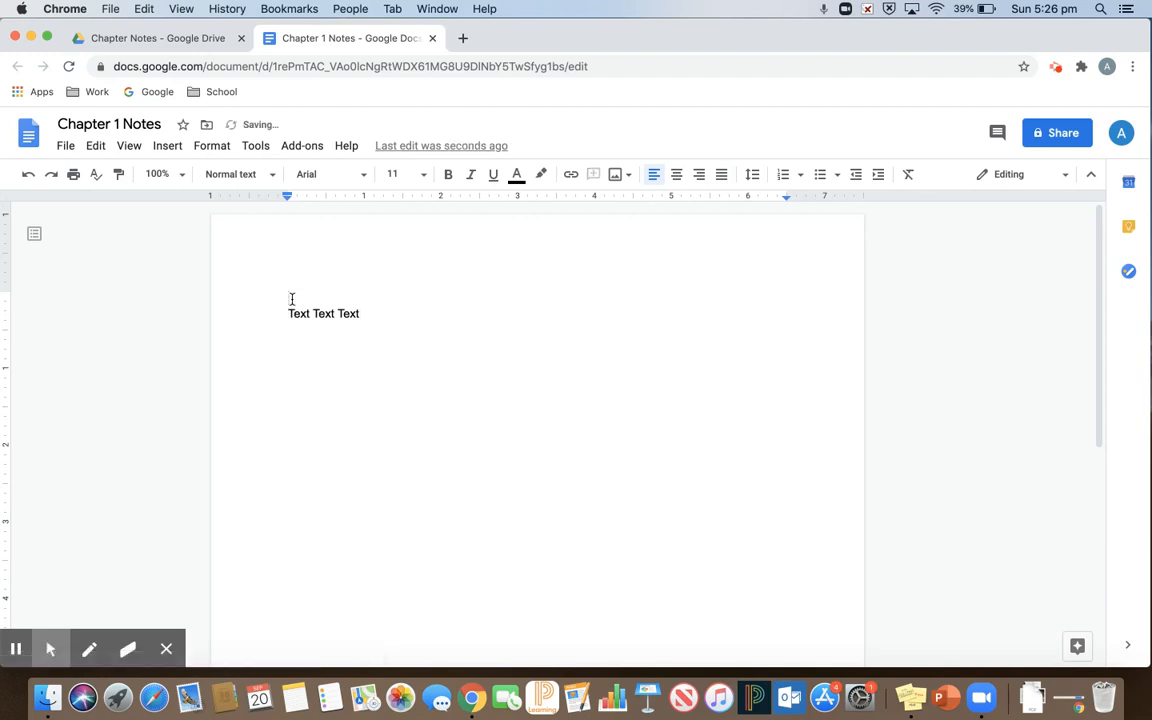
pyautogui.write('September 2020')
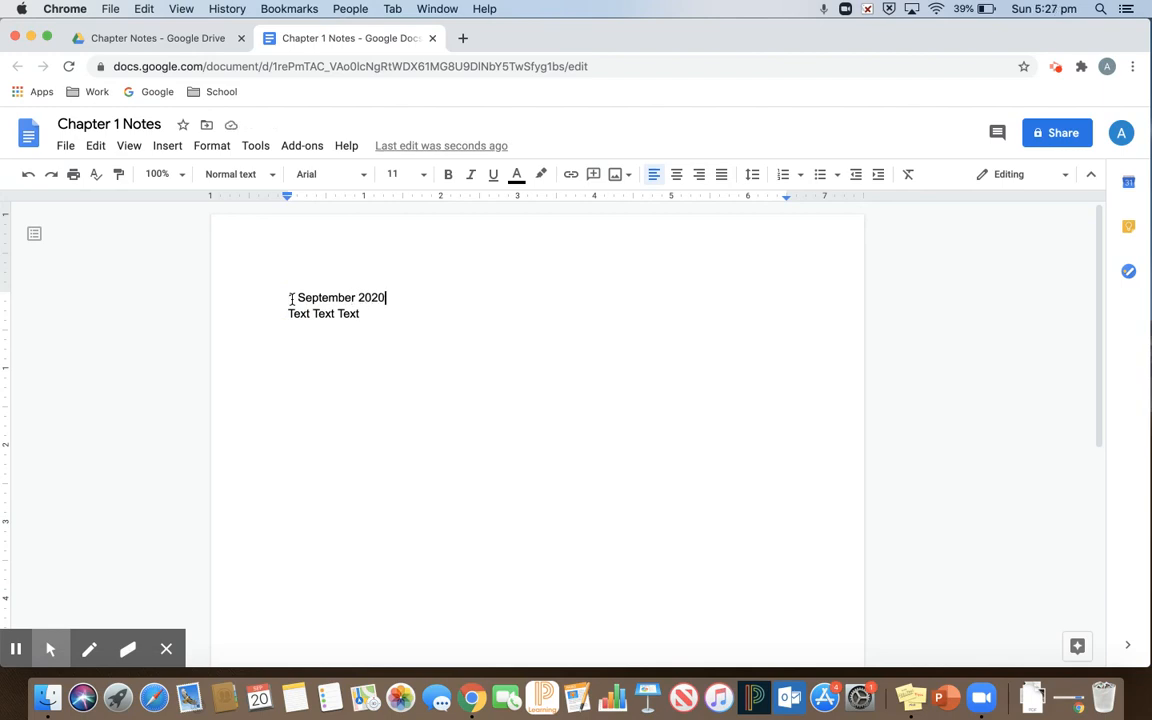
pyautogui.click(290, 298)
pyautogui.write('1')
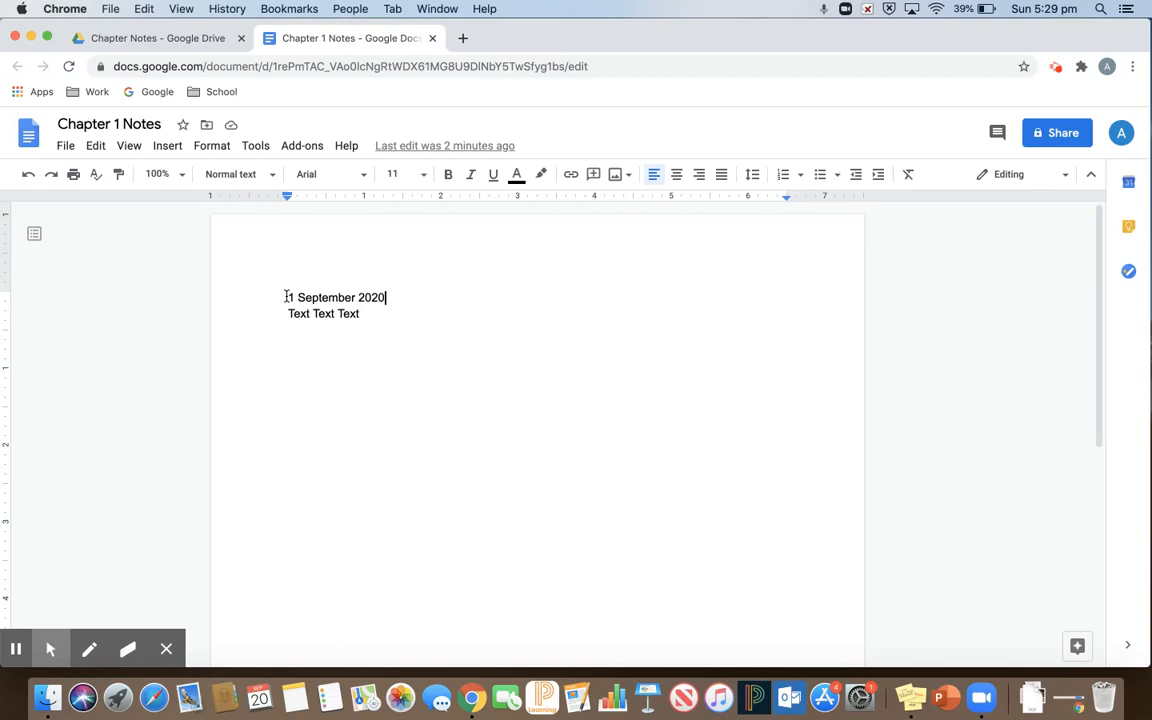
# Return to Google Drive and browse from My Drive through 2020-2021 School Year, English and To Kill A Mockingbird to the Chapter Notes folder
pyautogui.click(155, 40)
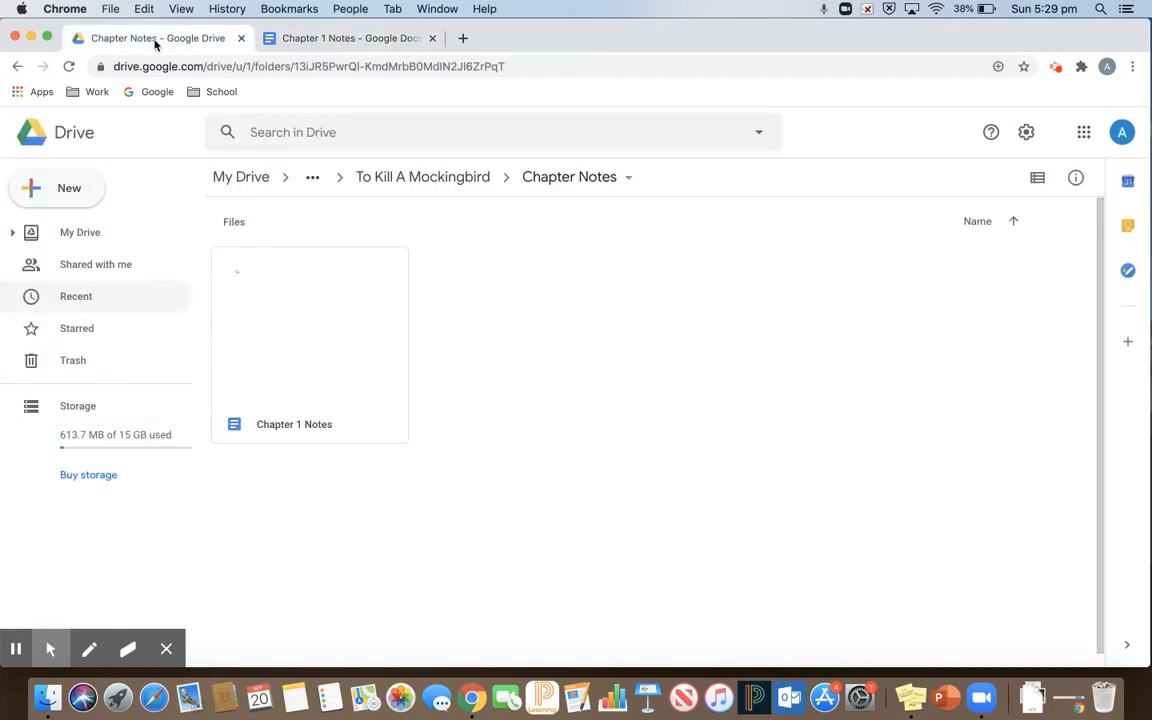
pyautogui.click(243, 180)
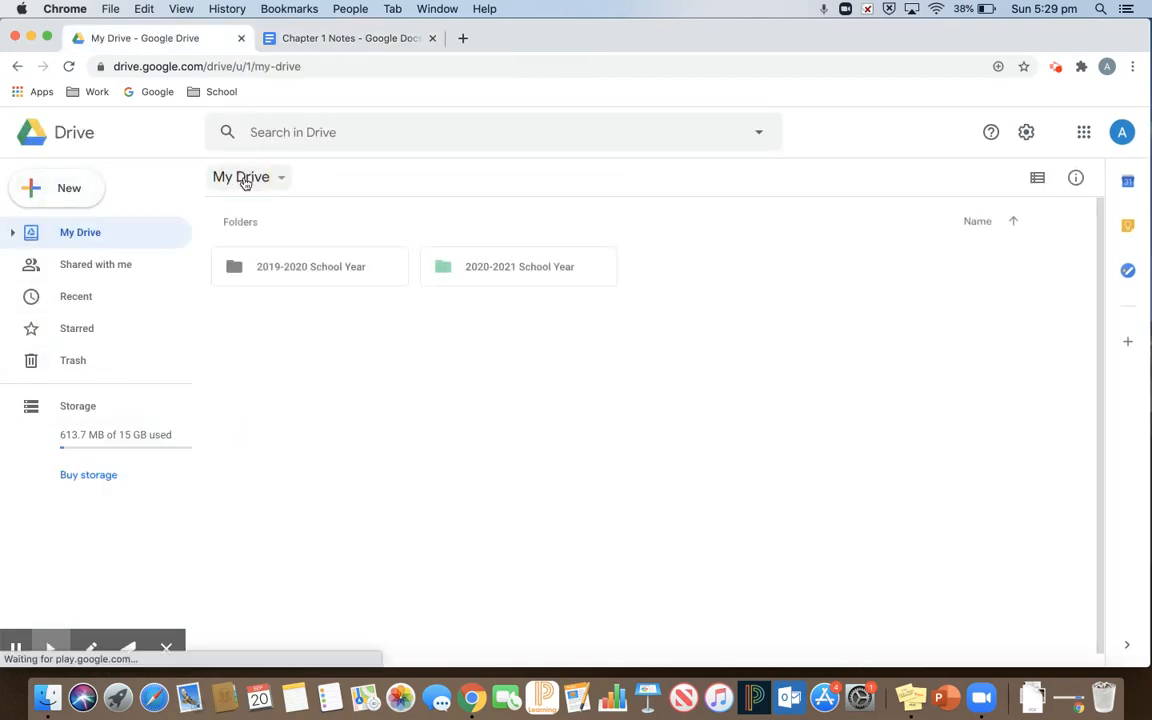
pyautogui.doubleClick(494, 265)
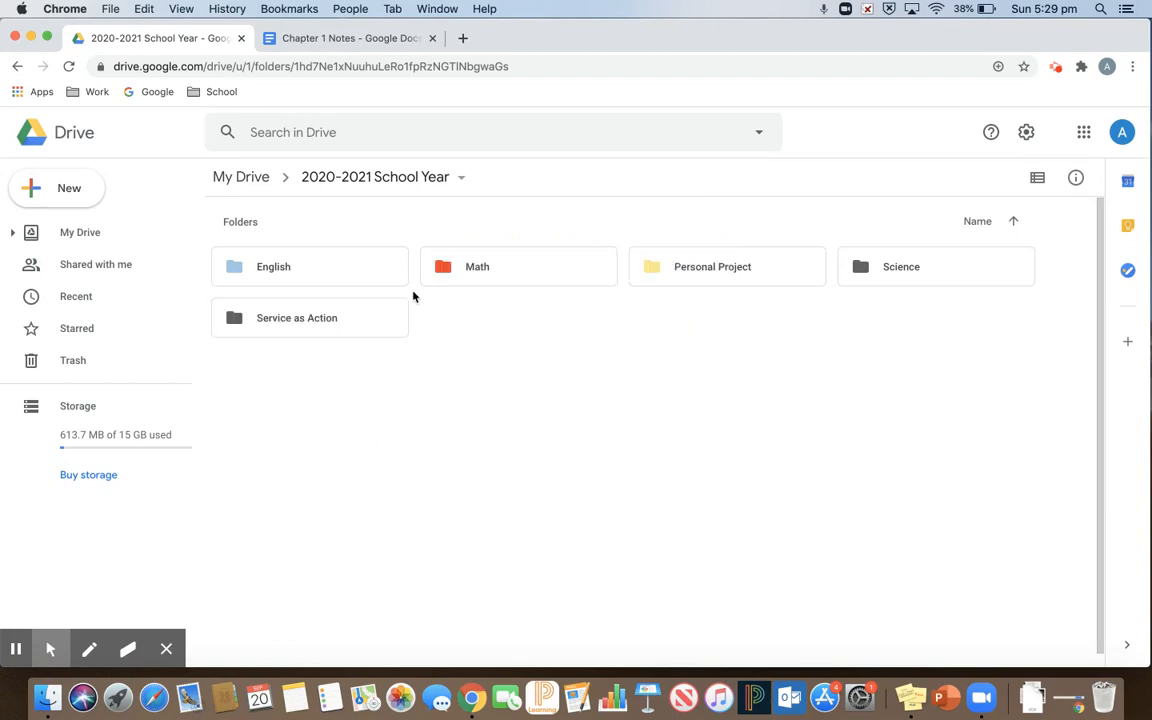
pyautogui.click(336, 40)
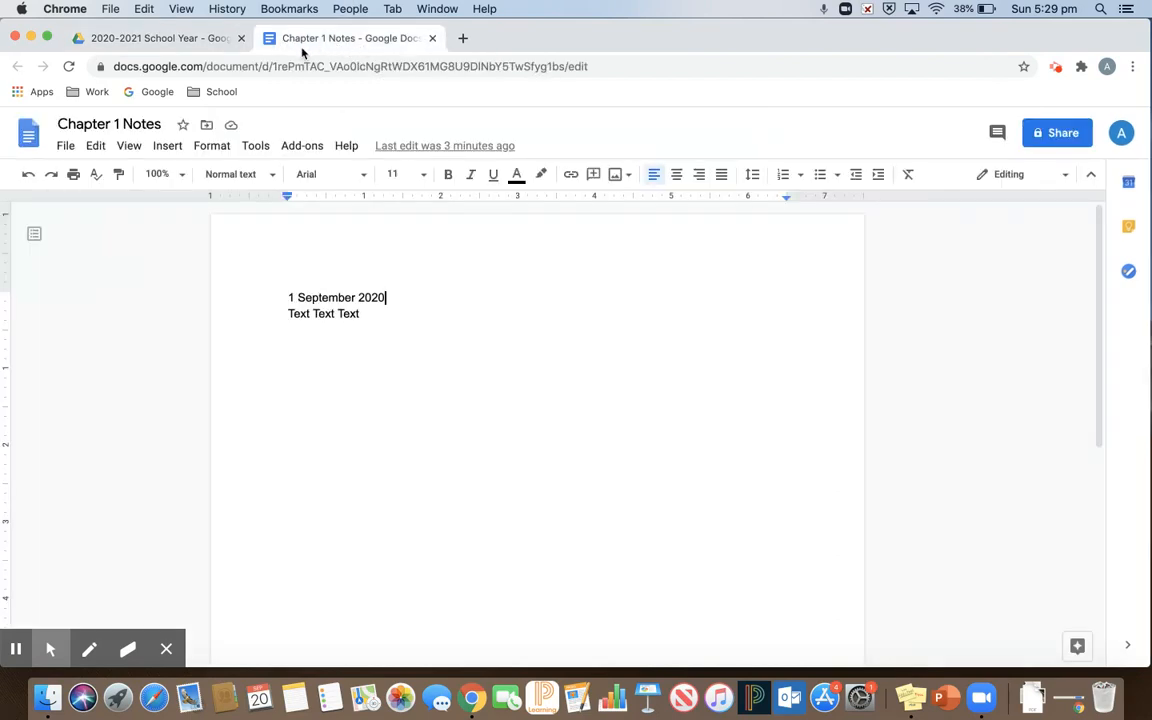
pyautogui.click(198, 42)
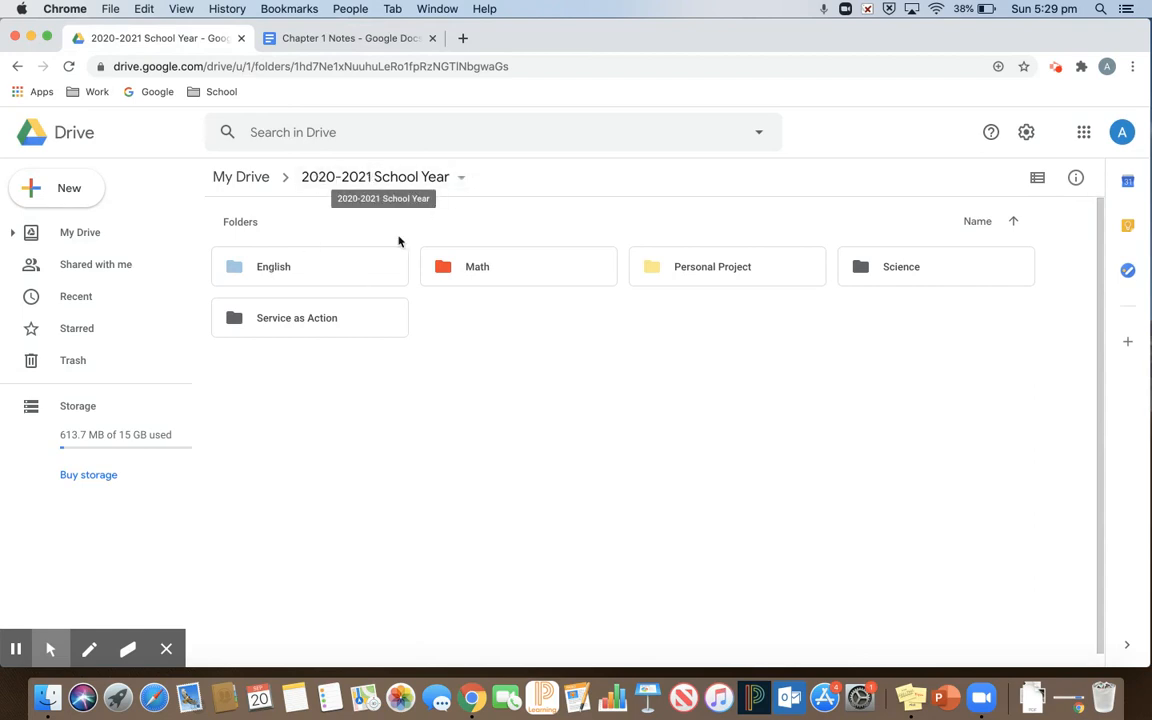
pyautogui.doubleClick(336, 265)
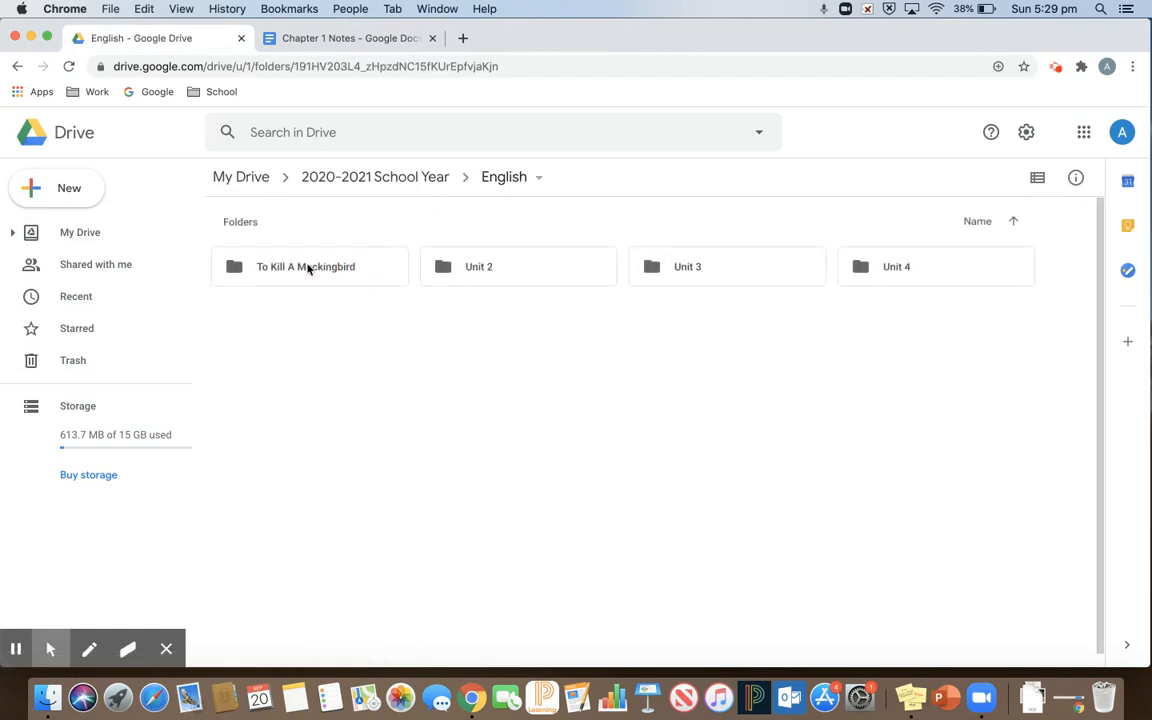
pyautogui.doubleClick(308, 267)
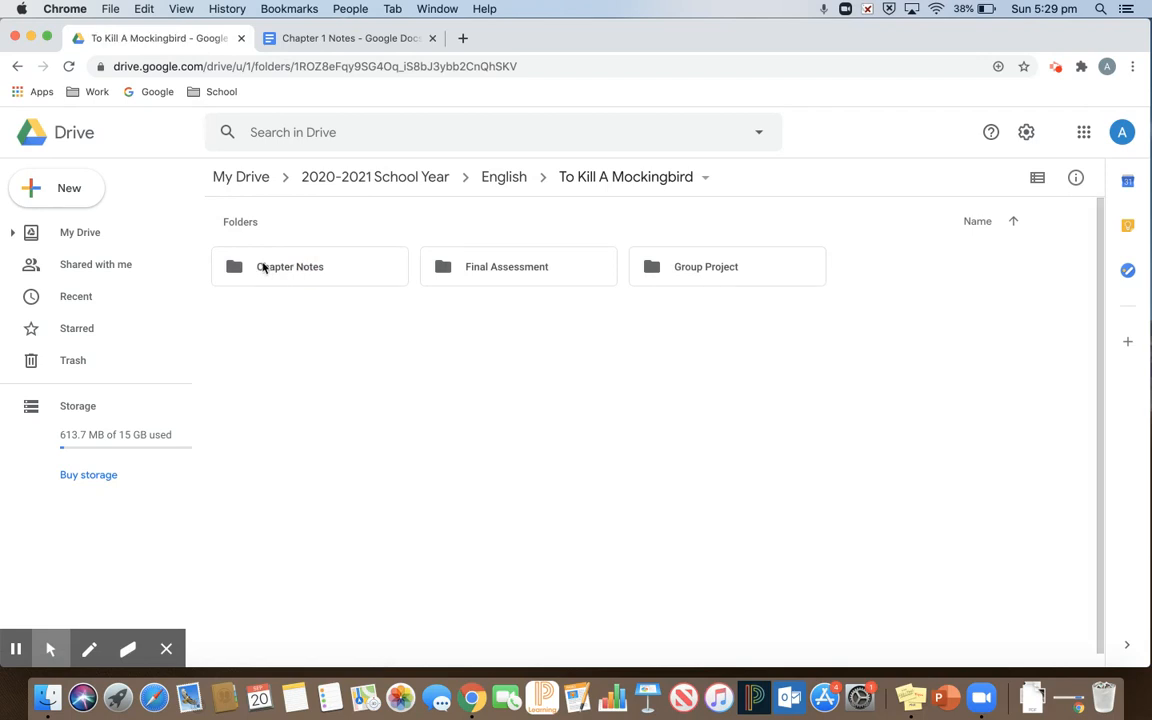
pyautogui.doubleClick(263, 268)
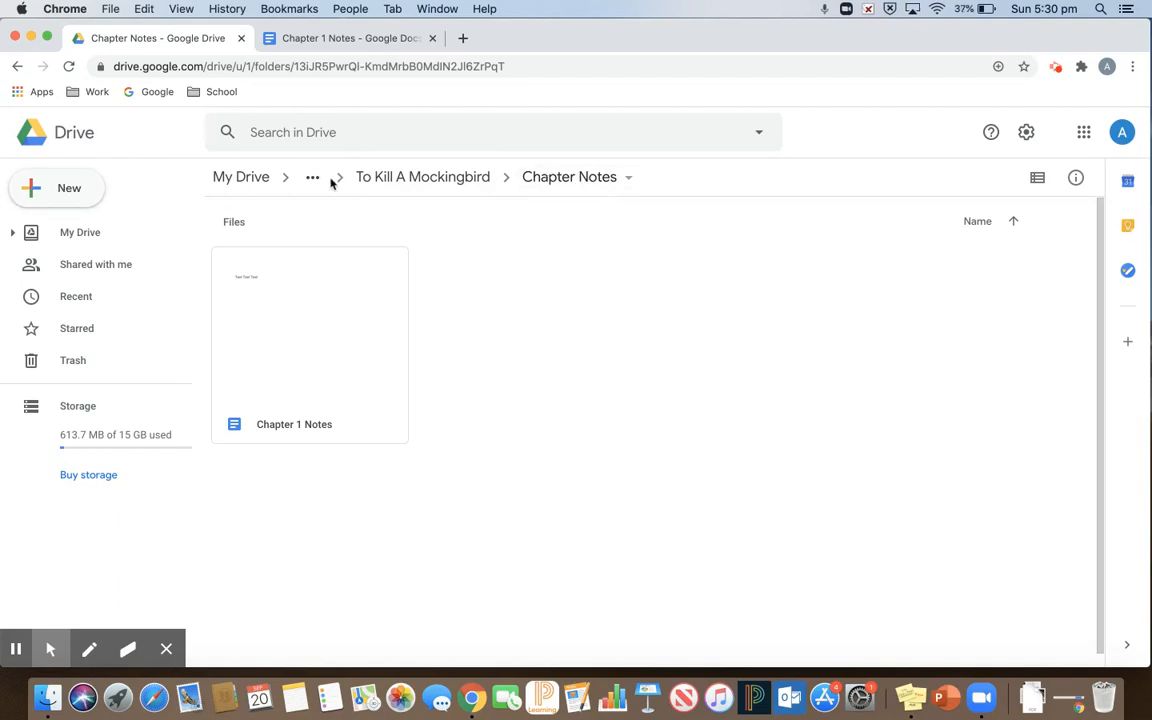
# Create a Google Docs document named "Chapter 2 Notes" directly in the 2020-2021 School Year folder and return to that folder in Google Drive
pyautogui.click(312, 177)
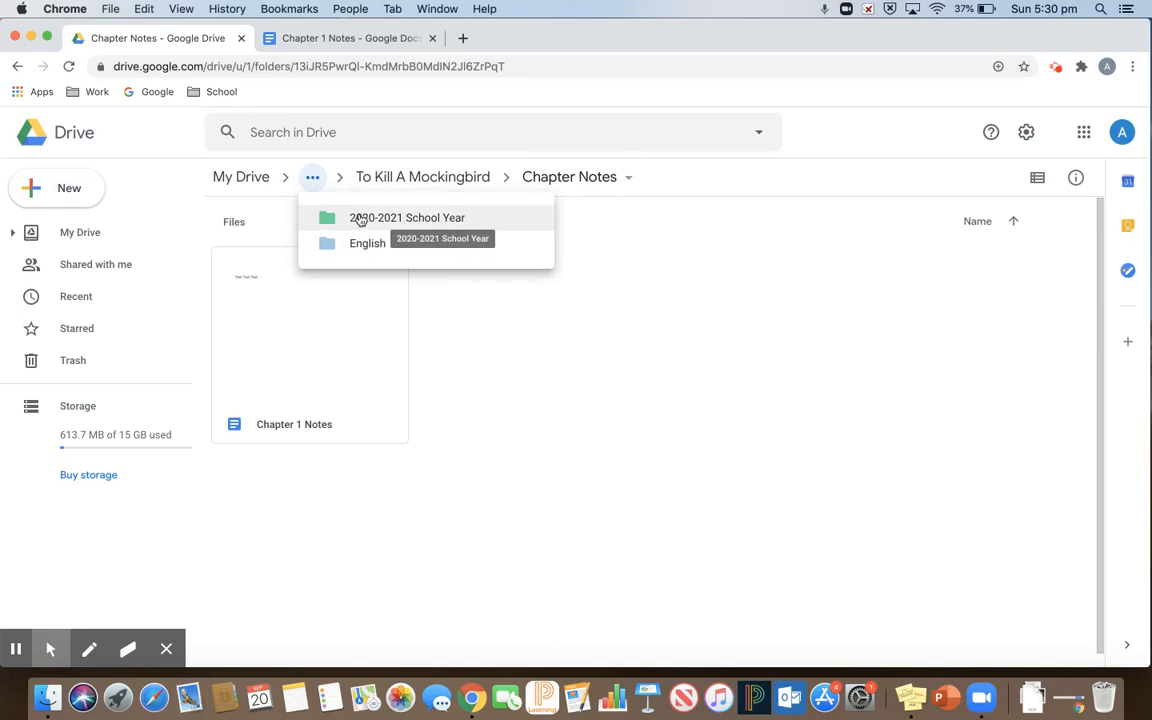
pyautogui.click(360, 219)
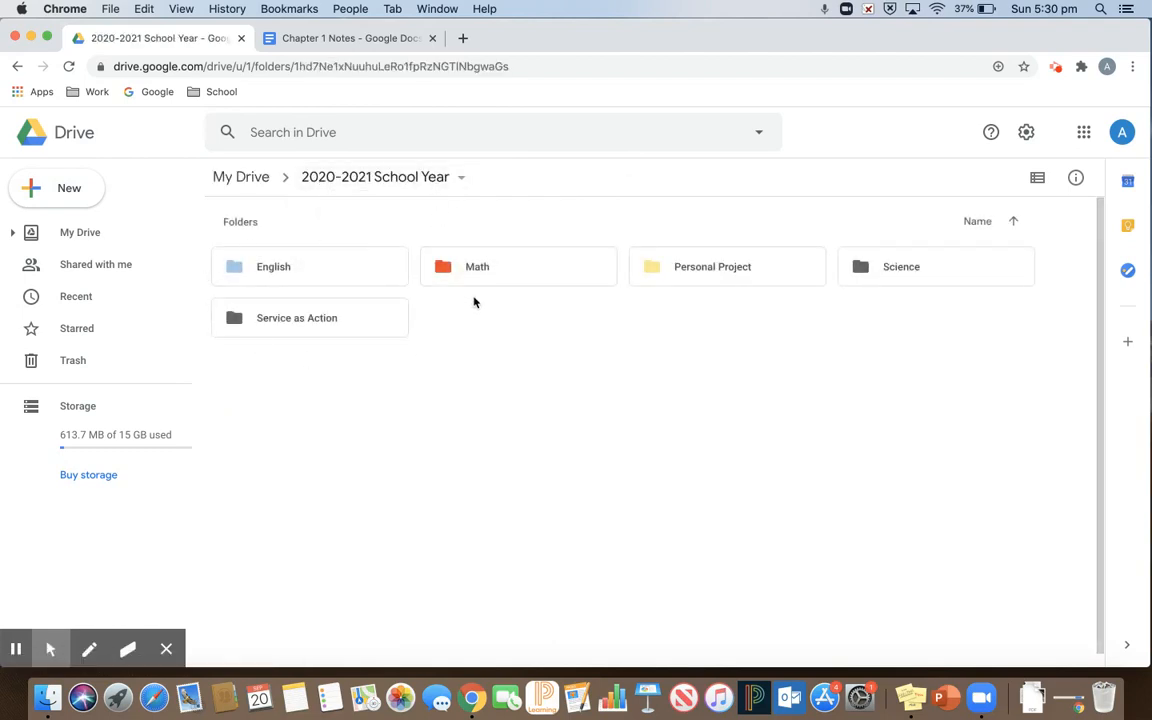
pyautogui.click(80, 192)
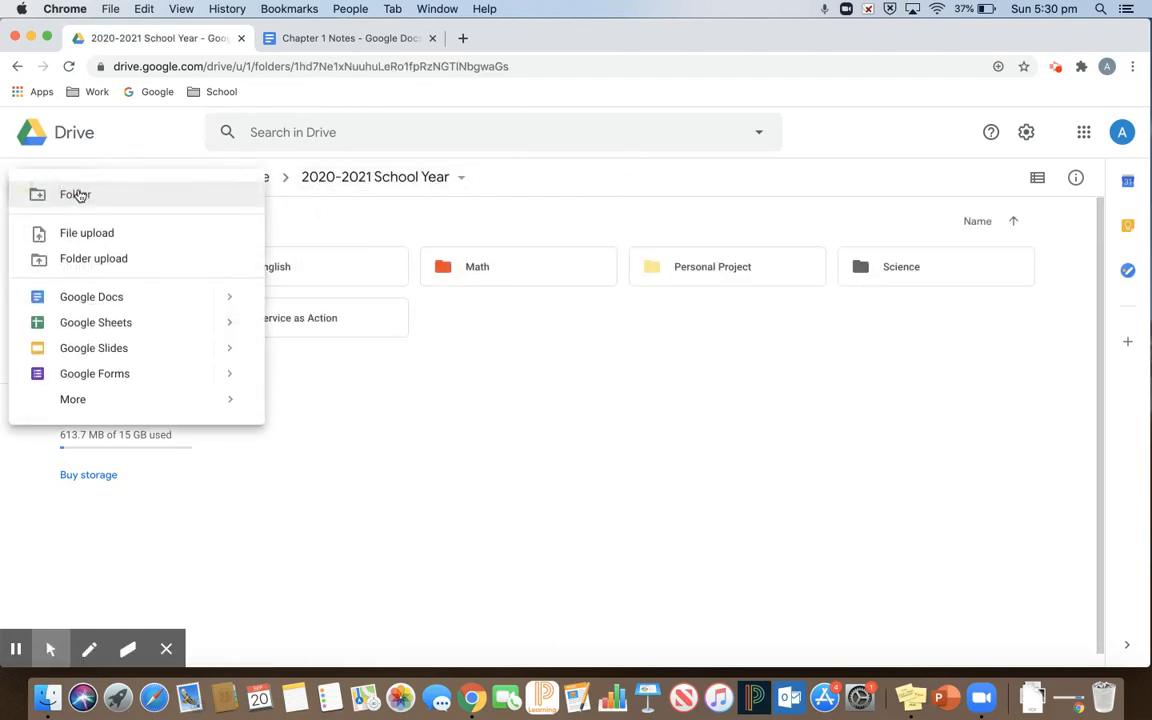
pyautogui.click(90, 298)
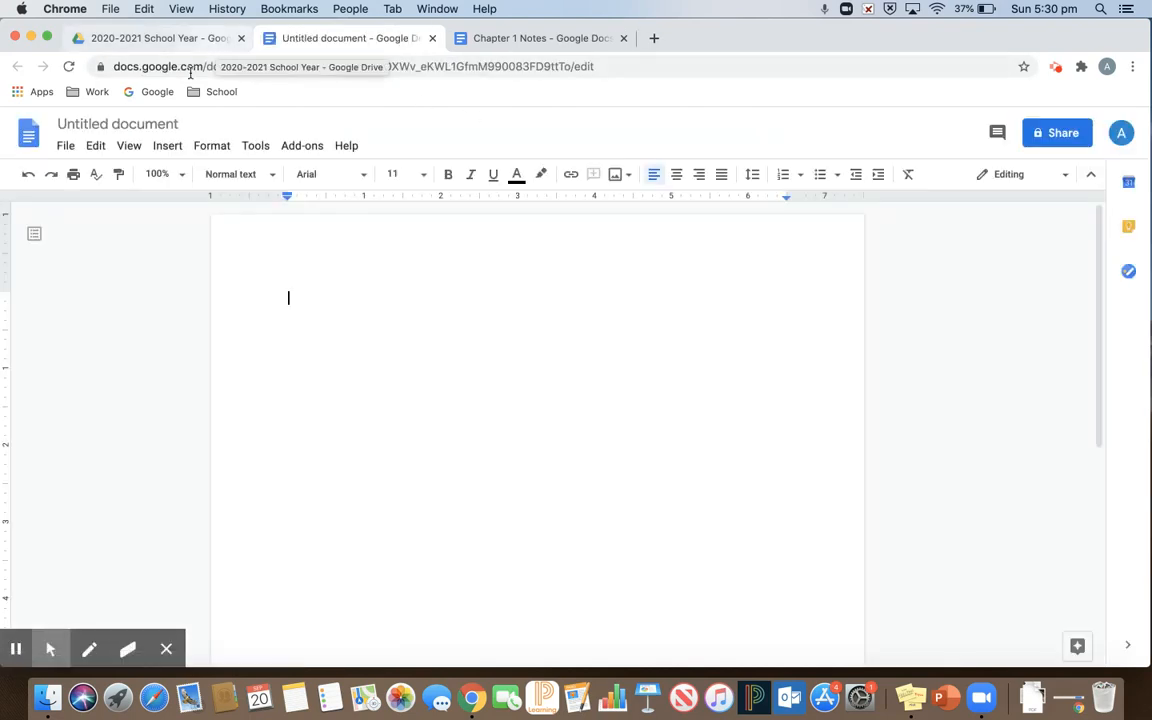
pyautogui.click(143, 124)
pyautogui.write('Chapter 2 Notes')
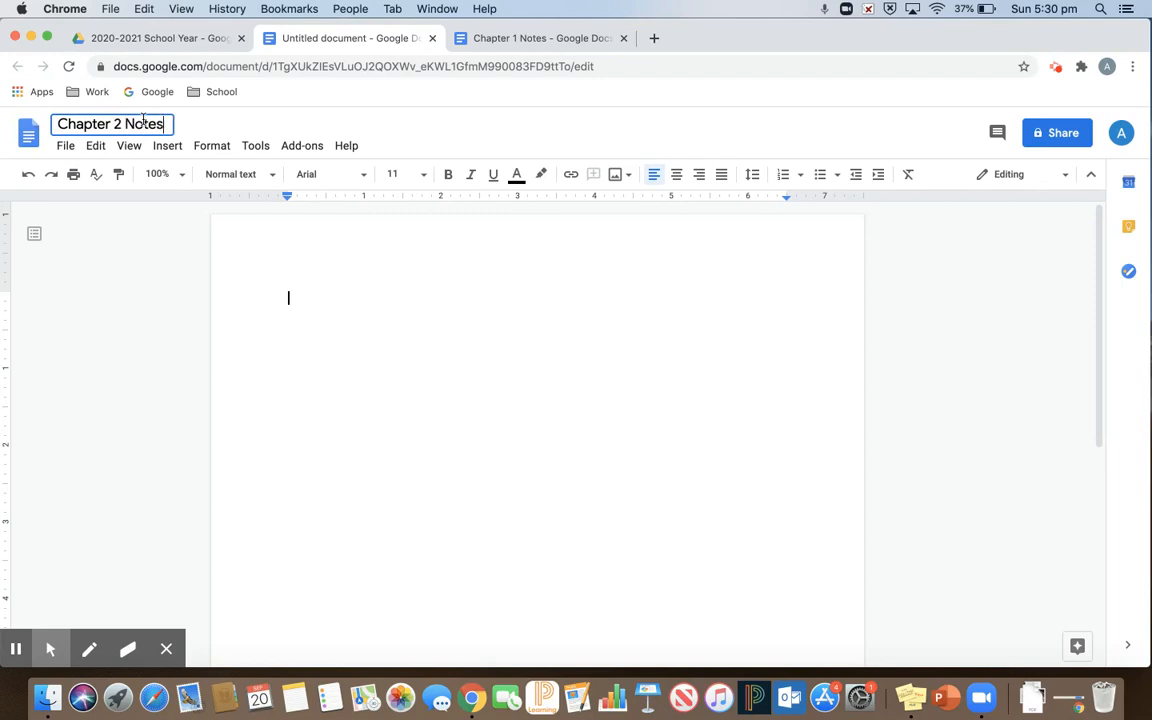
pyautogui.press('Return')
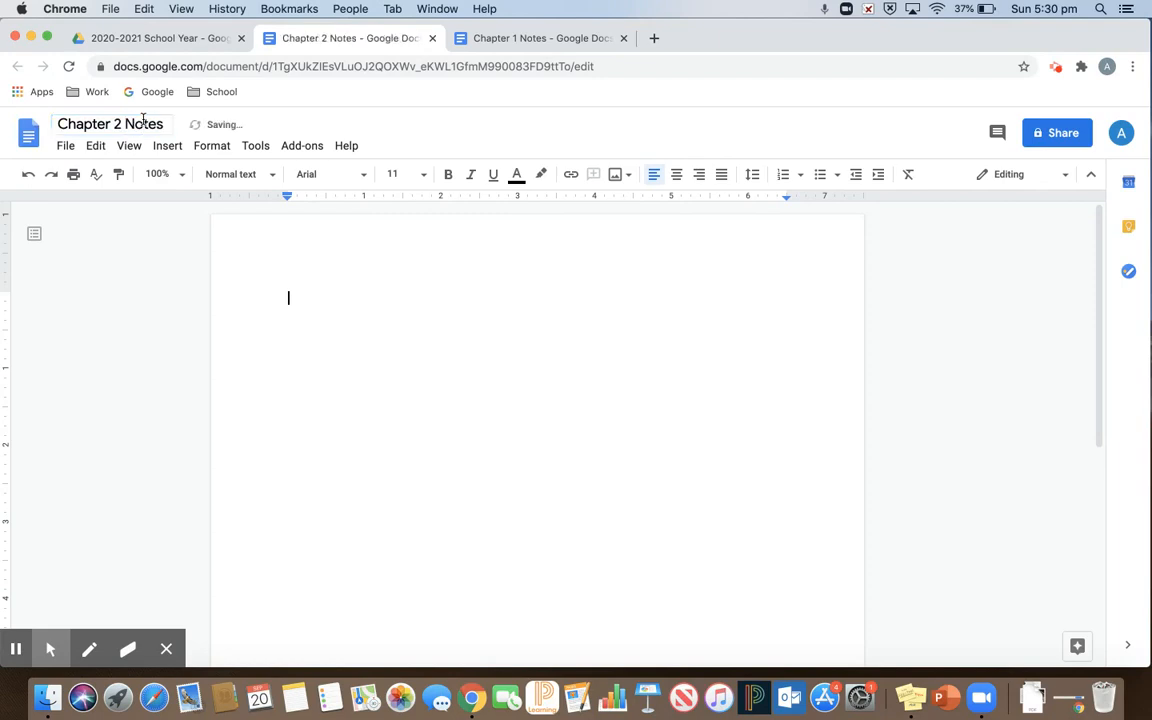
pyautogui.doubleClick(315, 299)
pyautogui.click(152, 40)
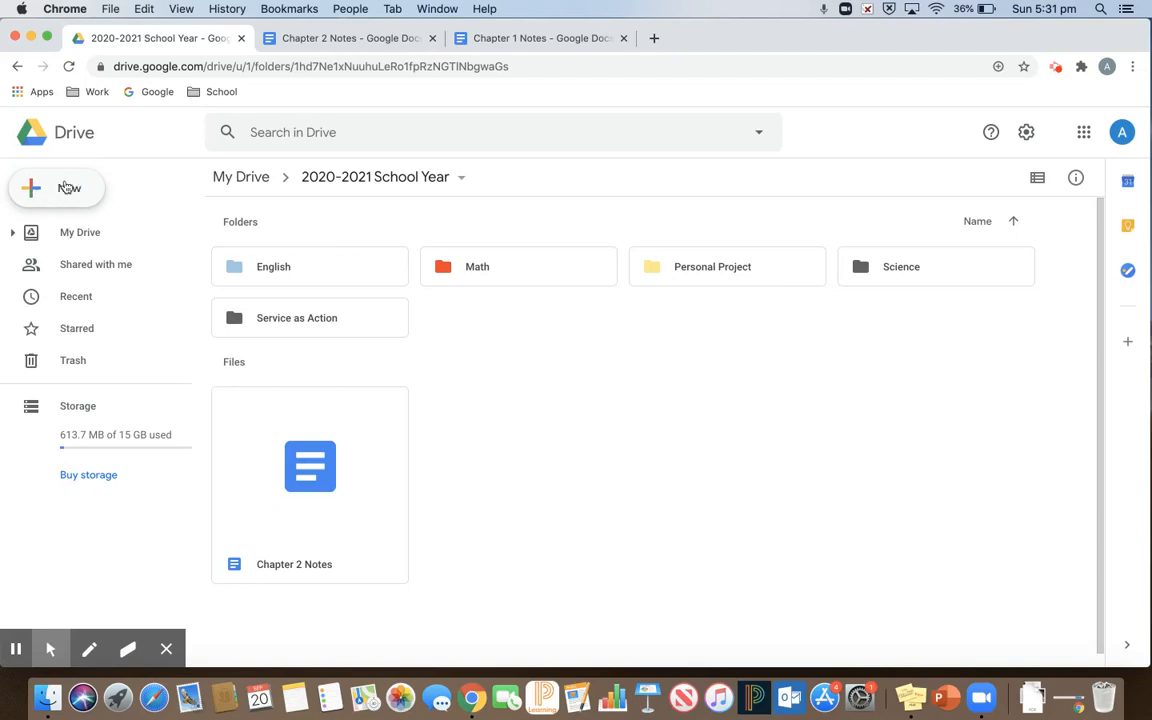
pyautogui.click(68, 188)
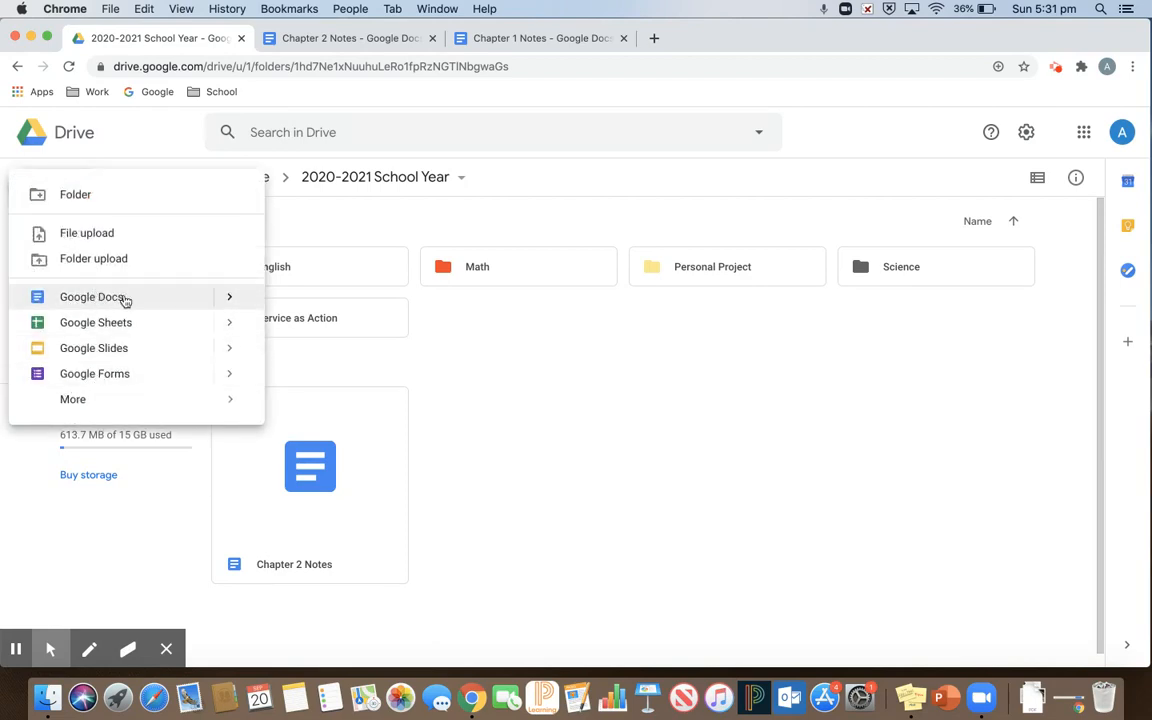
pyautogui.click(297, 223)
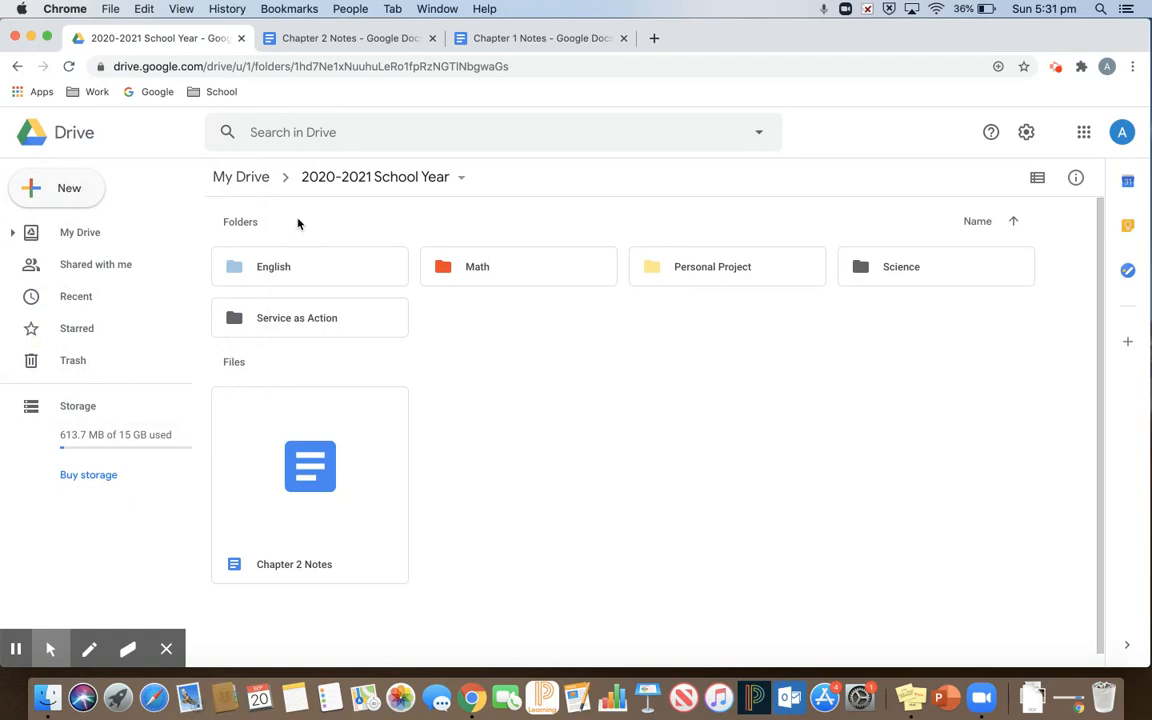